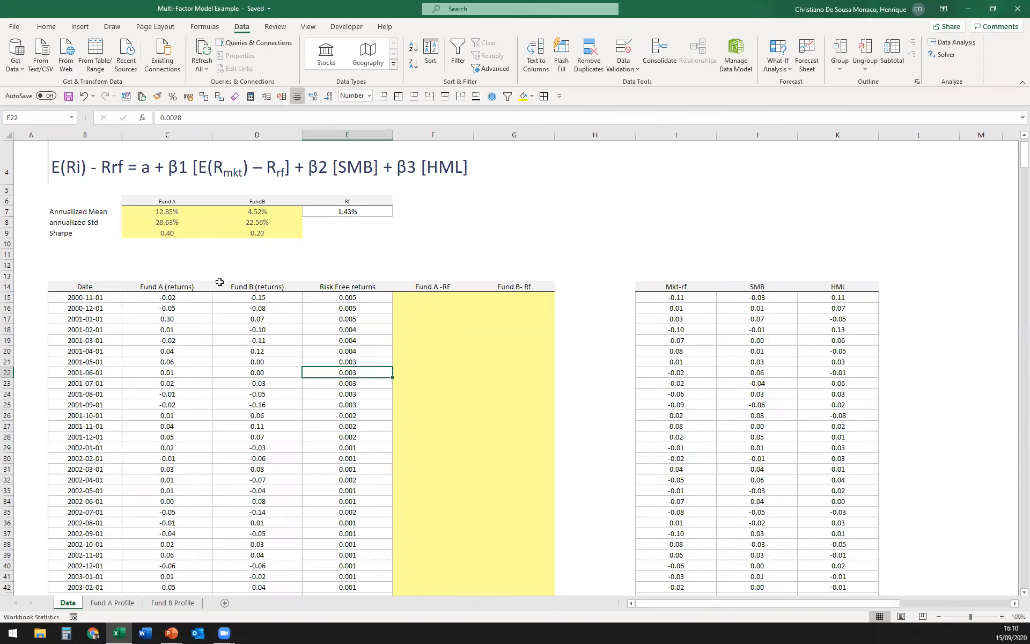
# - Examine the date, Fund A and B return, risk-free return and Mkt-rf and SMB factor columns
pyautogui.moveTo(187, 285); pyautogui.dragTo(185, 330)
pyautogui.moveTo(259, 291); pyautogui.dragTo(256, 340)
pyautogui.moveTo(200, 287); pyautogui.dragTo(220, 286)
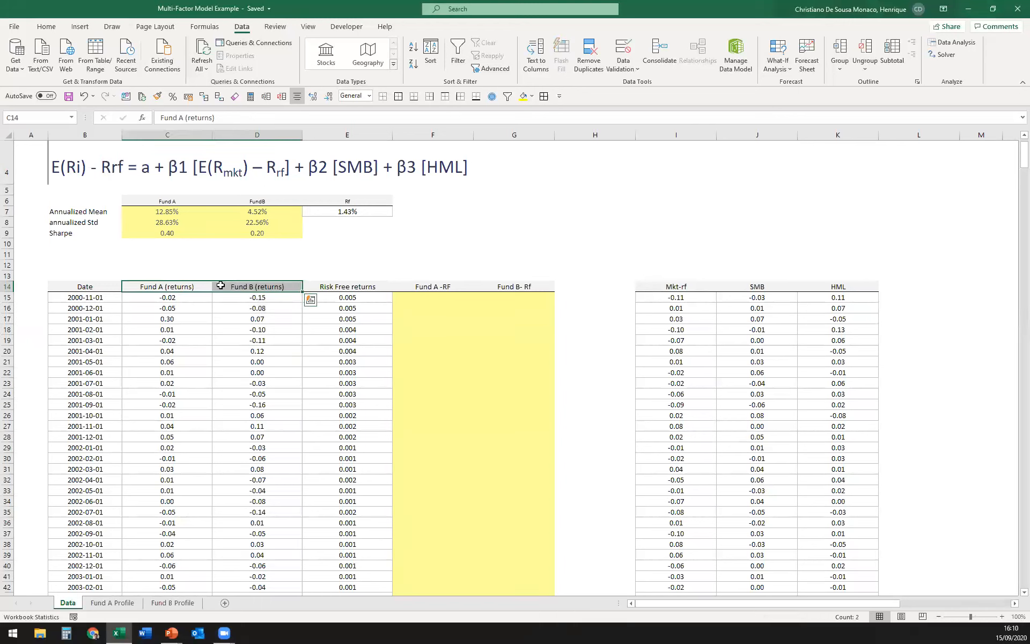
pyautogui.click(156, 297)
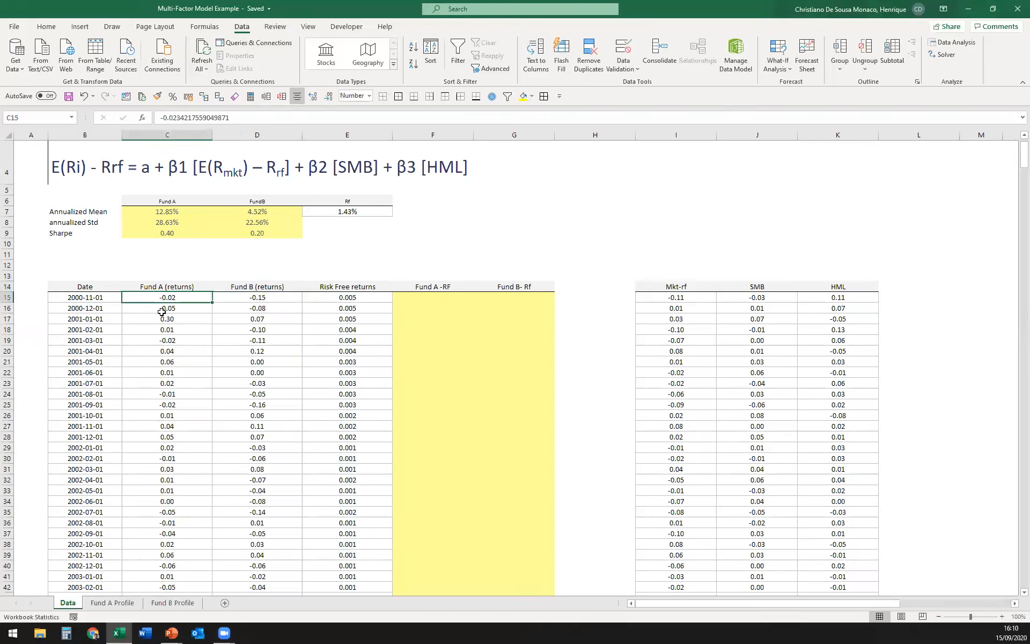
pyautogui.click(101, 297)
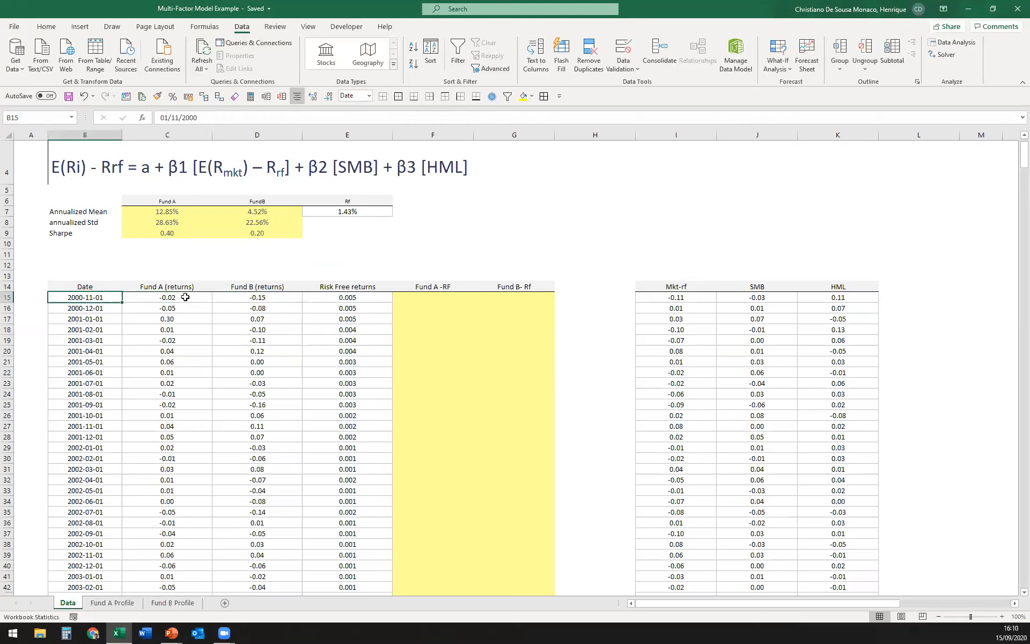
pyautogui.click(342, 296)
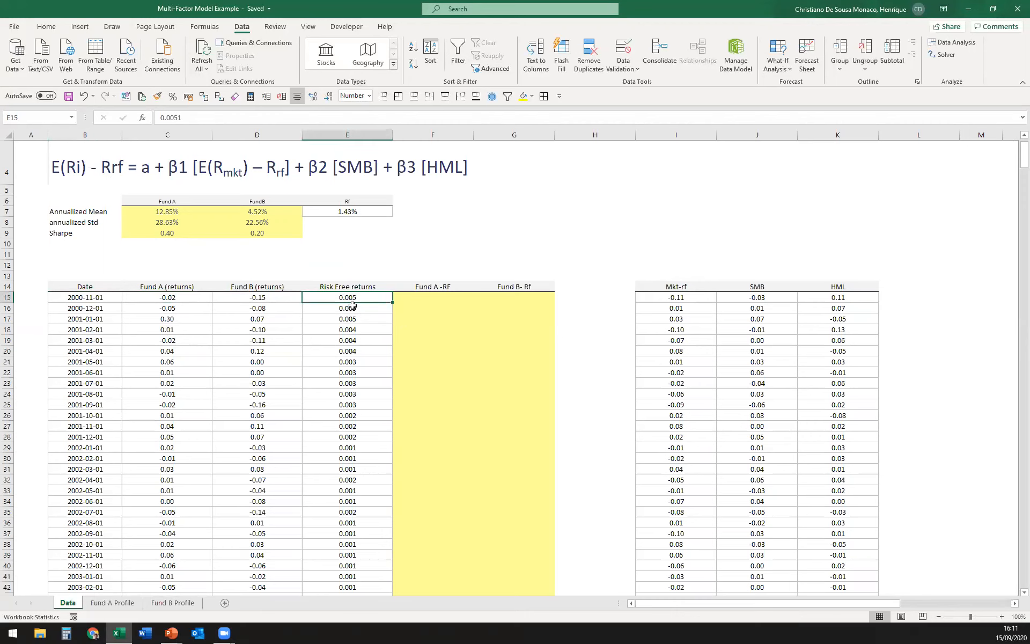
pyautogui.scroll(-4, 161, 325)
pyautogui.moveTo(106, 301); pyautogui.dragTo(106, 343)
pyautogui.scroll(5, 391, 349)
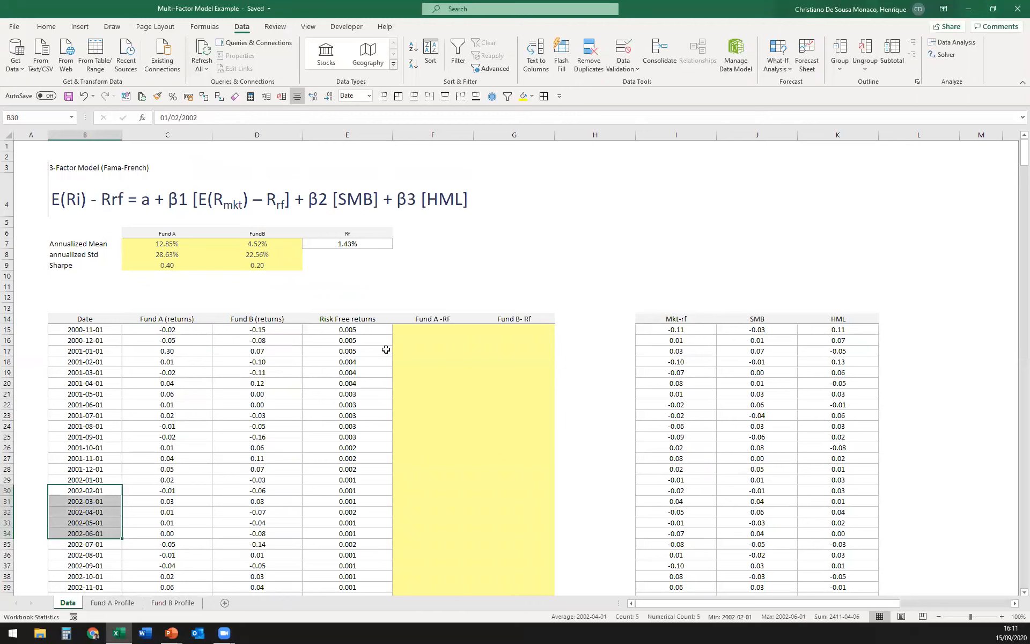
pyautogui.click(682, 320)
pyautogui.click(693, 334)
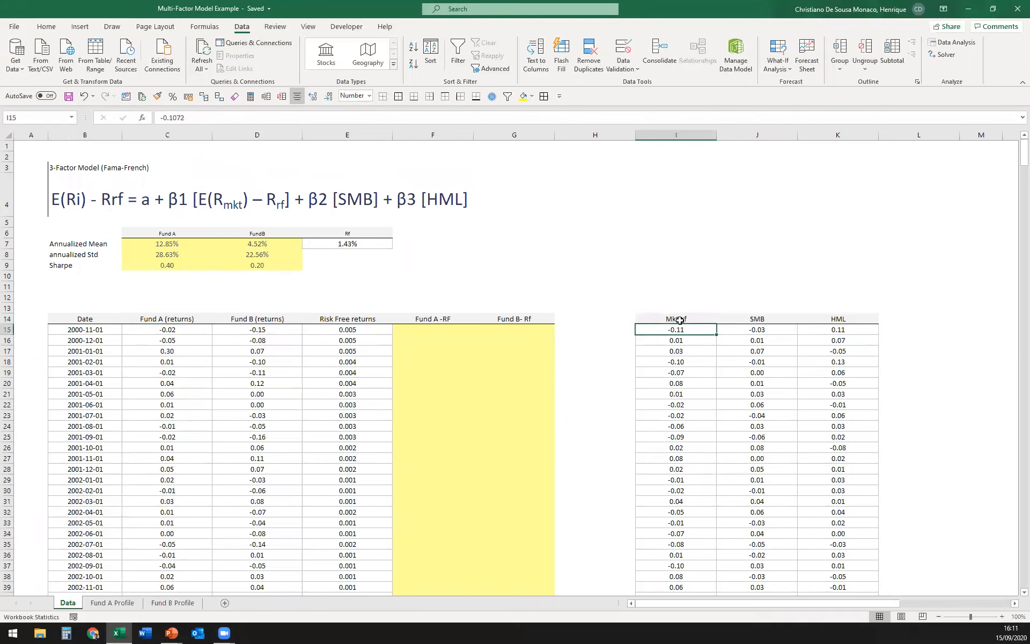
pyautogui.moveTo(700, 336); pyautogui.dragTo(698, 531)
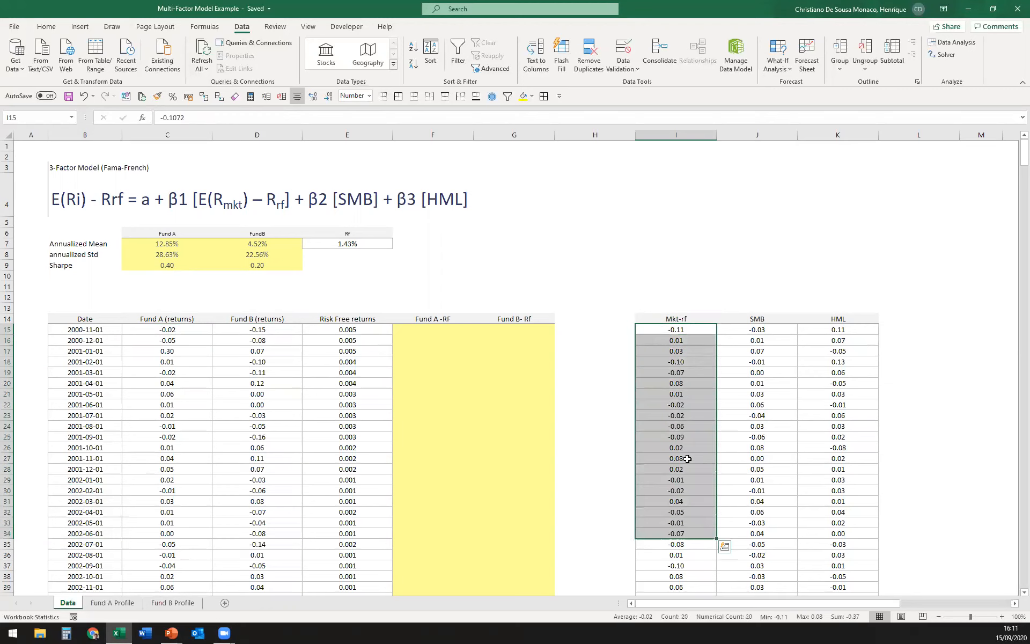
pyautogui.click(762, 322)
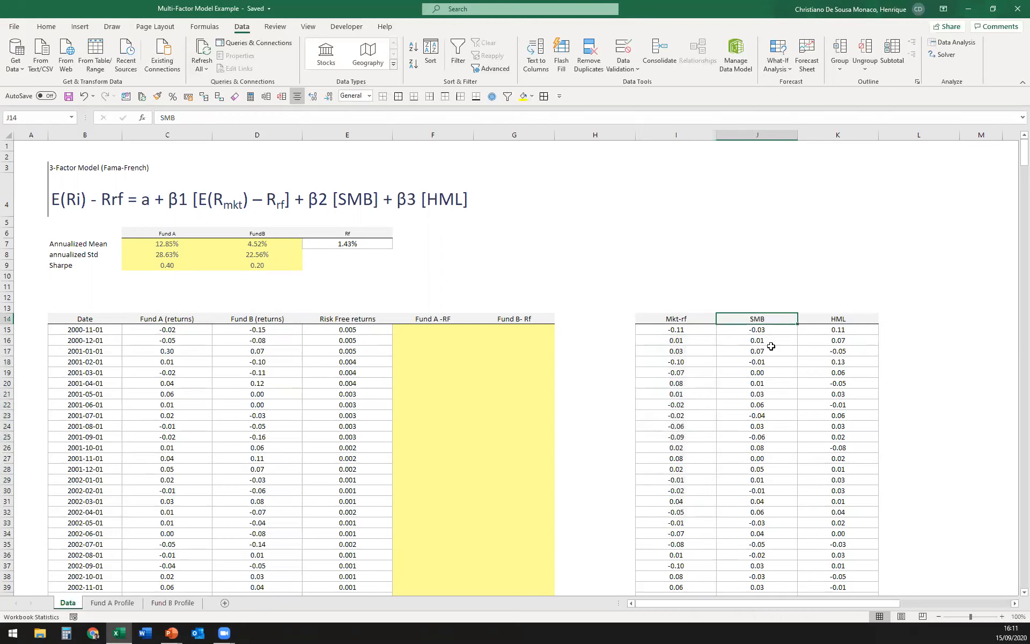
pyautogui.click(750, 306)
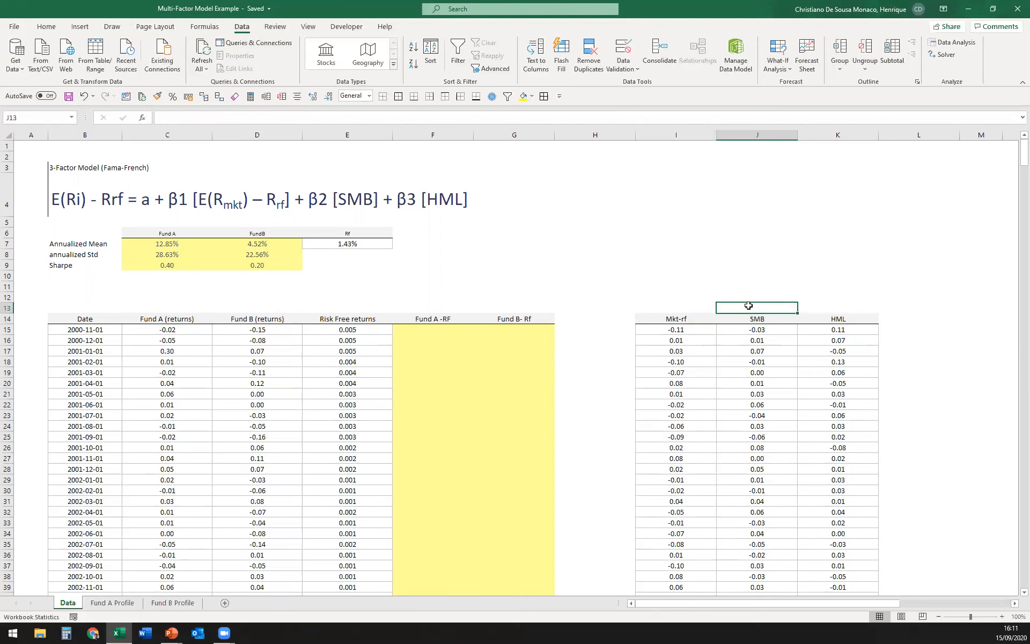
pyautogui.write('Small min')
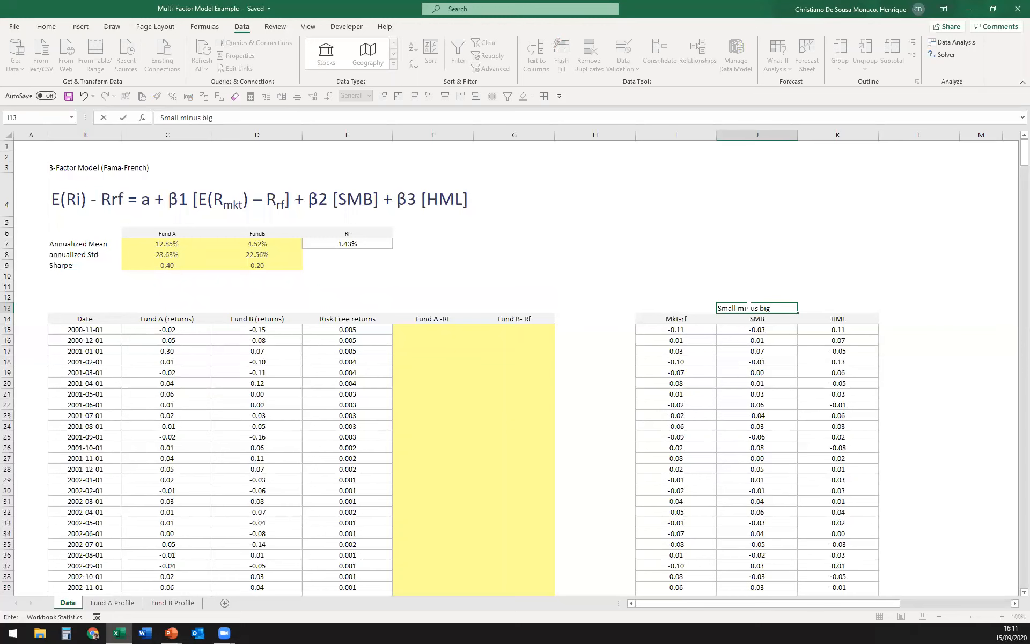
pyautogui.write('us big')
pyautogui.press('Escape')
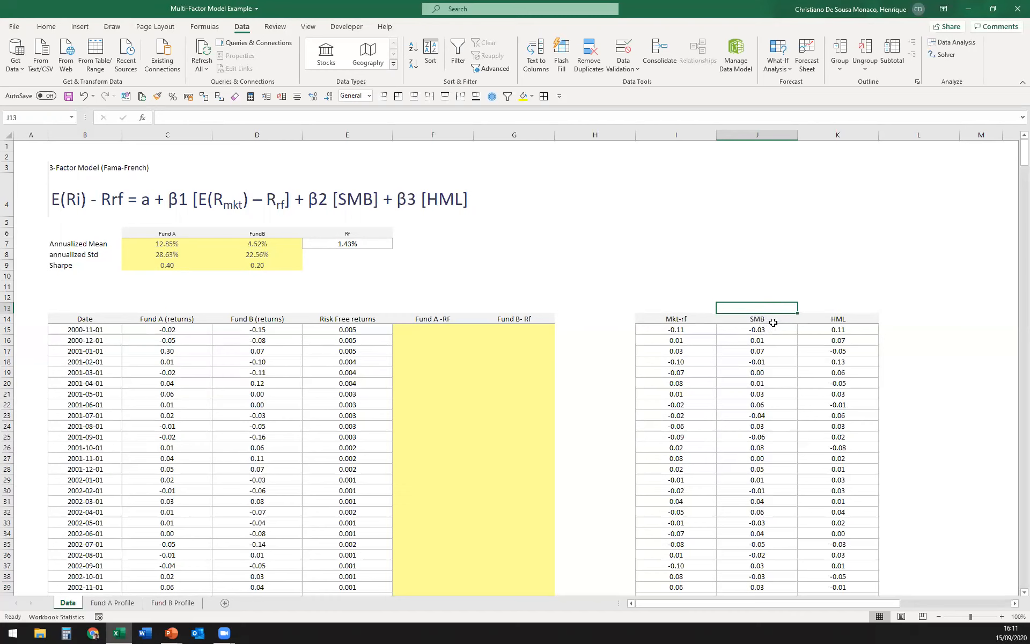
# - Label the HML factor column "Value minus growth" in cell K13, directly above its header
pyautogui.click(821, 319)
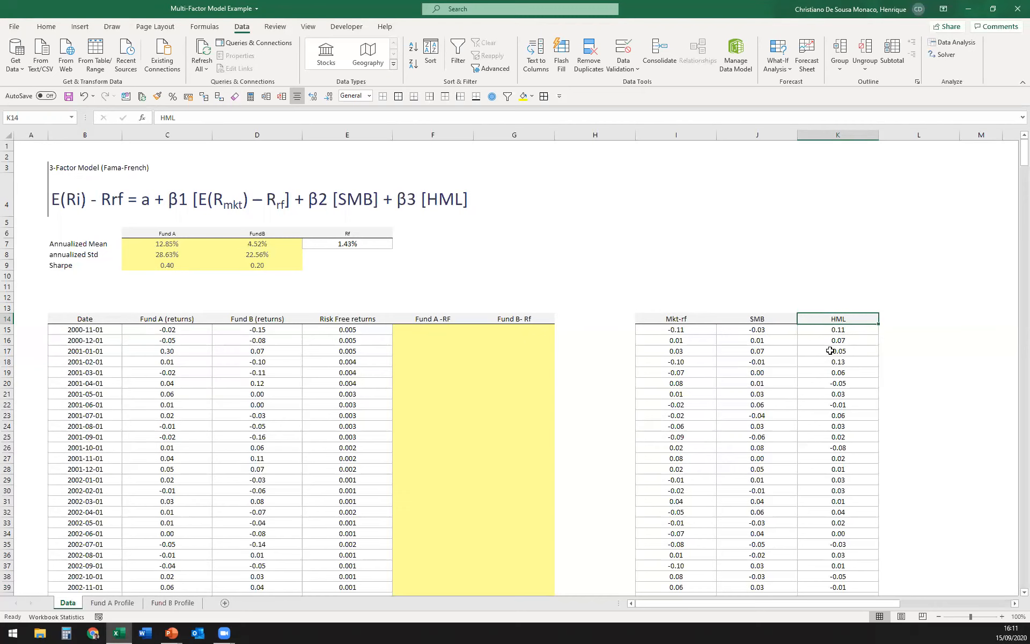
pyautogui.press('Up')
pyautogui.write('Val')
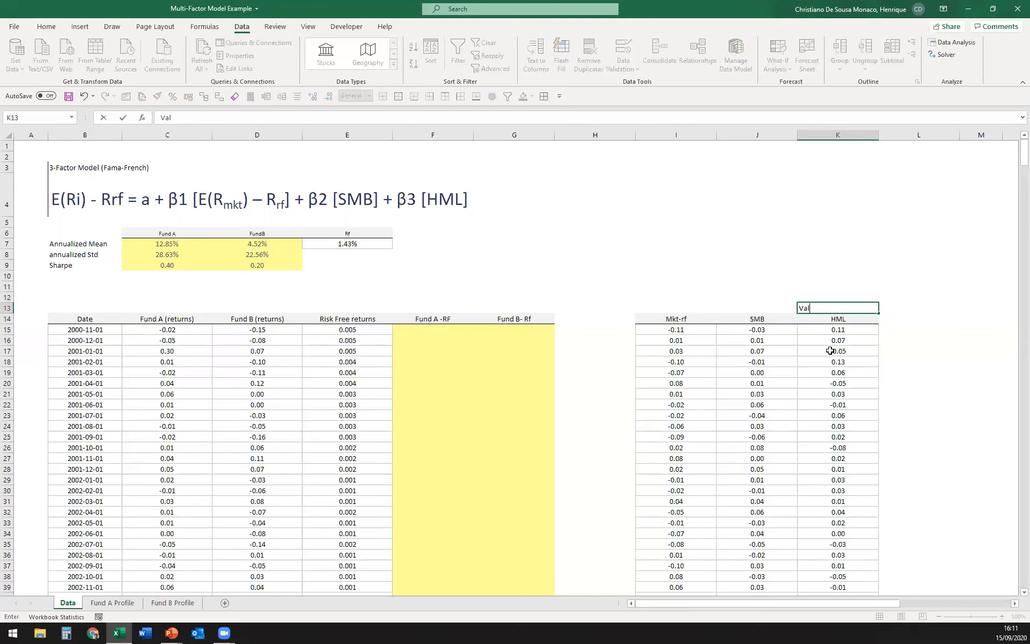
pyautogui.write('ue minus groe')
pyautogui.write('th')
pyautogui.press('Return')
# - Label the SMB factor column "Small minus large" in cell J13, directly above its header
pyautogui.press('Up')
pyautogui.press('Left')
pyautogui.write('SMB')
pyautogui.press('BackSpace')
pyautogui.press('BackSpace')
pyautogui.write('mall minus large')
pyautogui.press('Return')
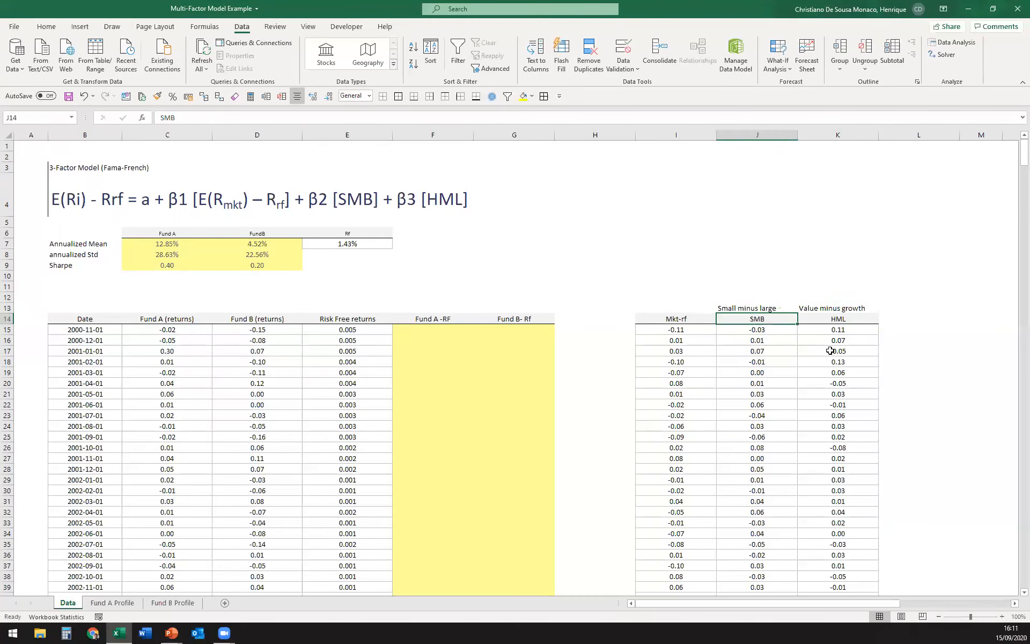
# - Examine the annualized mean, annualized standard deviation and Sharpe ratio of Fund A and Fund B in the summary table
pyautogui.click(658, 362)
pyautogui.click(460, 285)
pyautogui.click(163, 242)
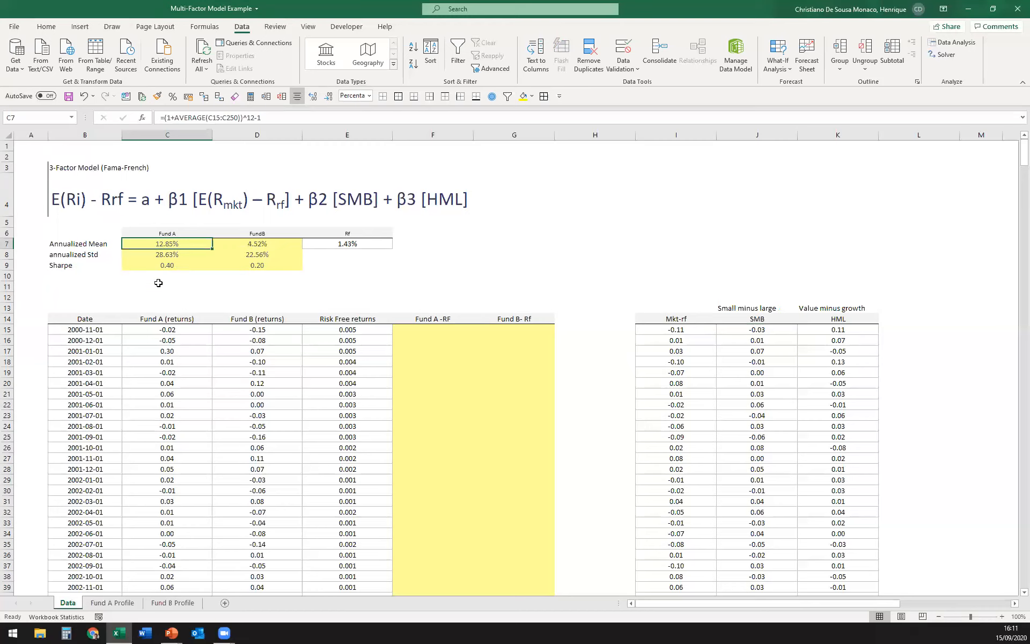
pyautogui.click(131, 255)
pyautogui.click(156, 266)
pyautogui.click(187, 300)
pyautogui.click(172, 244)
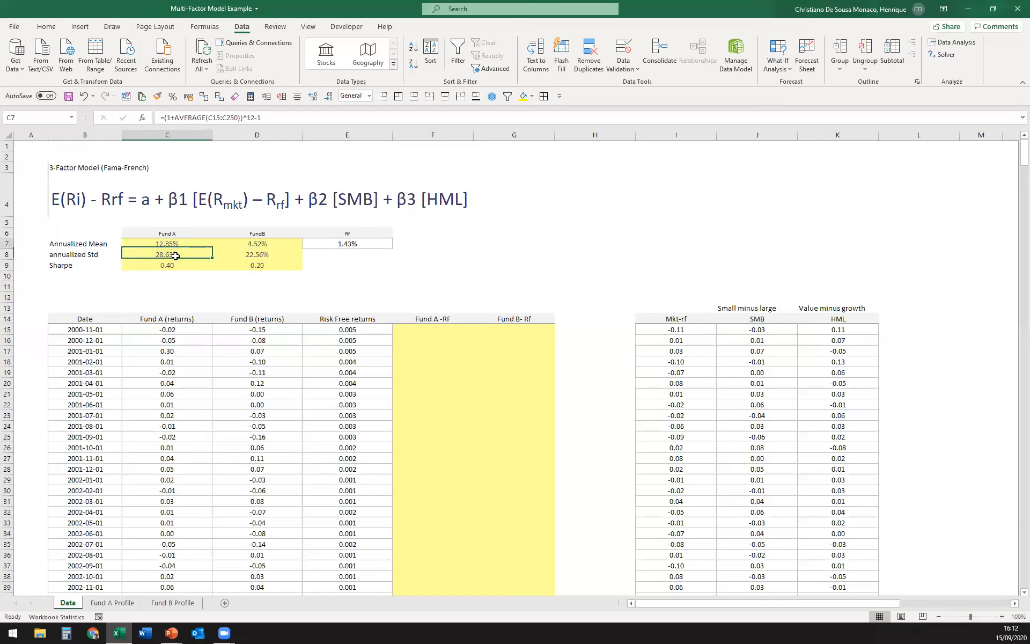
pyautogui.click(208, 289)
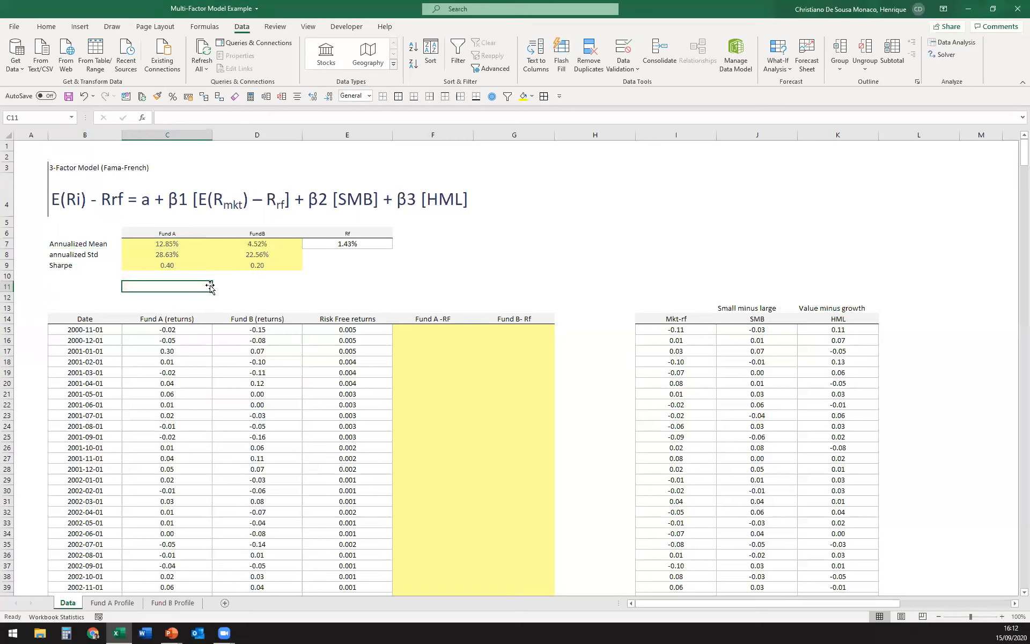
pyautogui.click(188, 243)
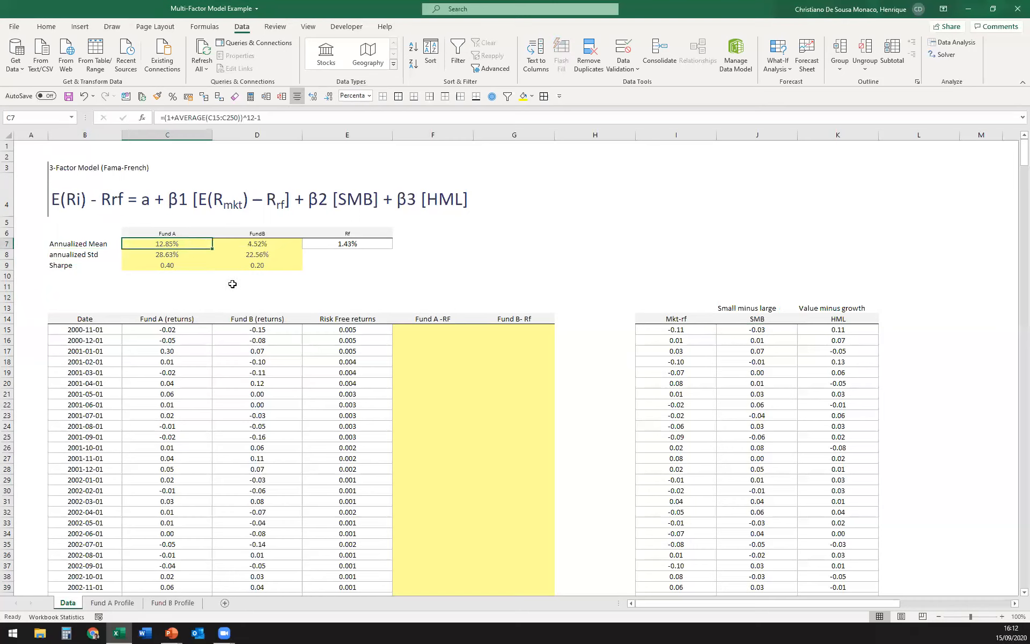
pyautogui.click(249, 246)
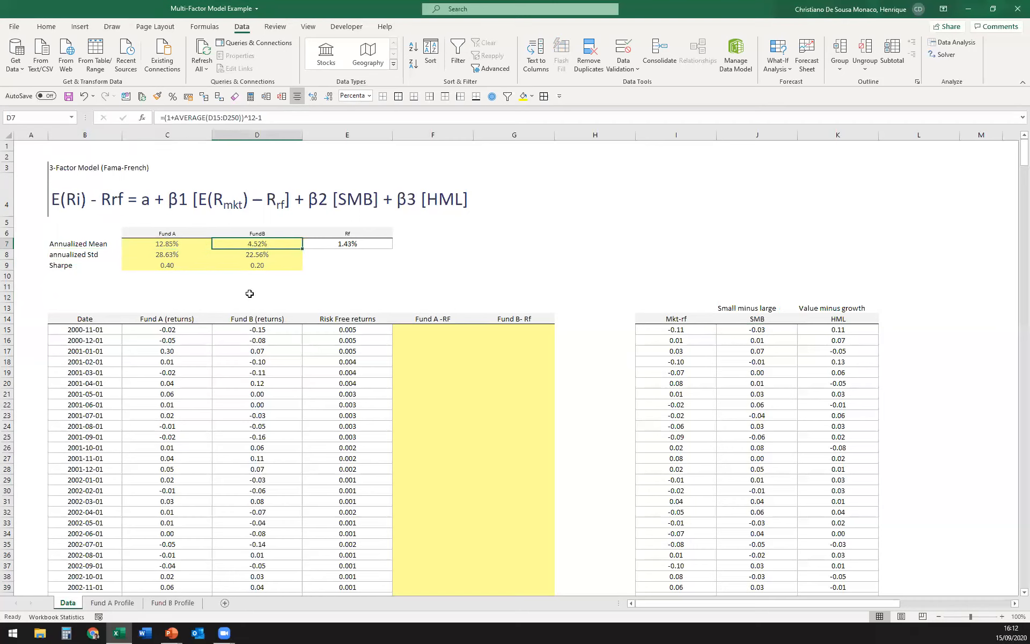
pyautogui.moveTo(184, 255); pyautogui.dragTo(230, 256)
pyautogui.click(226, 294)
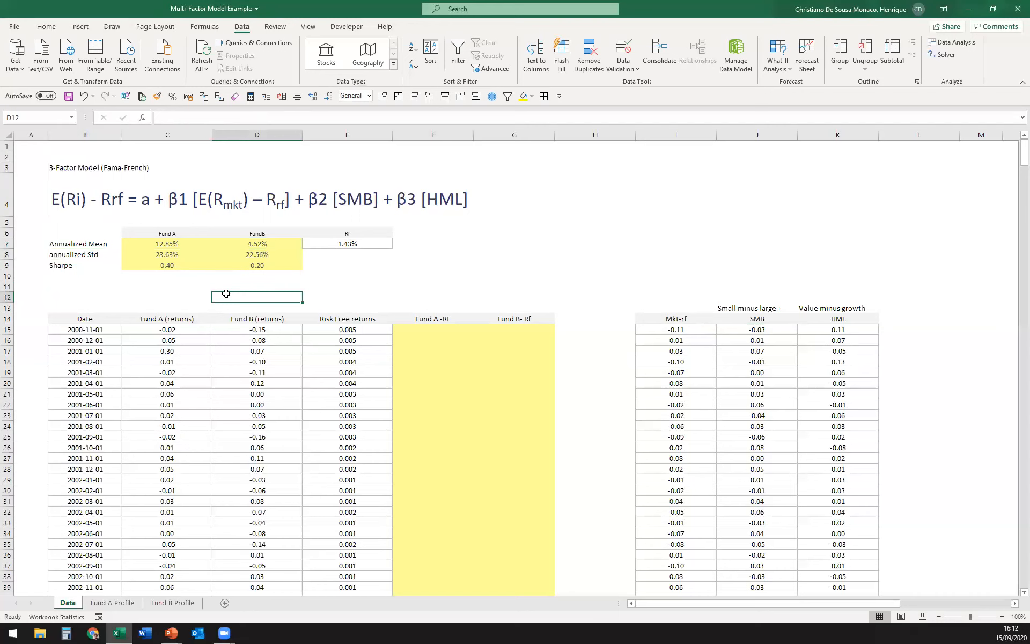
pyautogui.moveTo(192, 265); pyautogui.dragTo(230, 266)
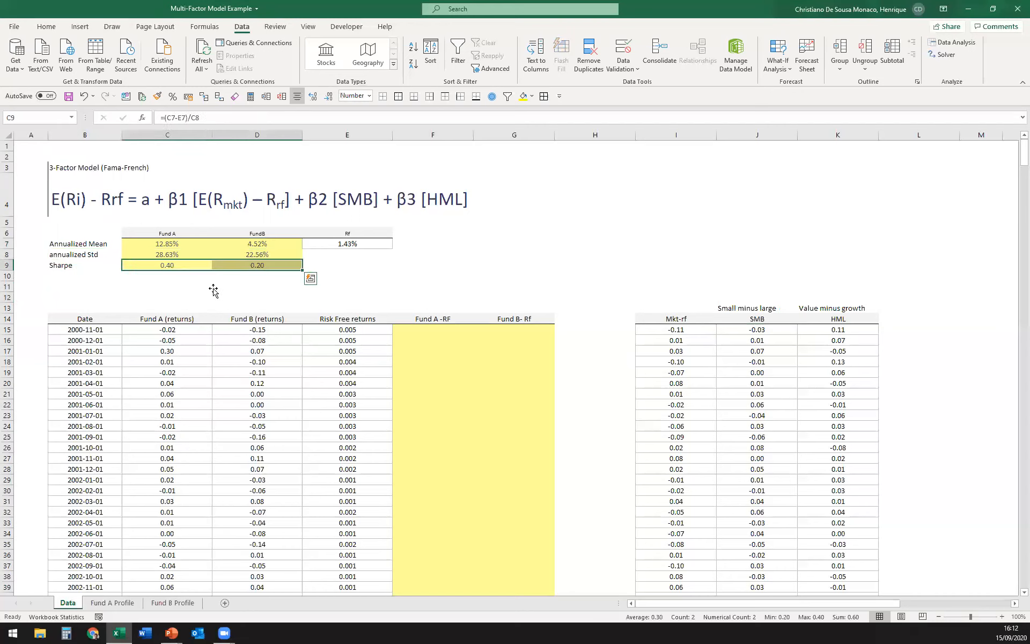
pyautogui.click(214, 289)
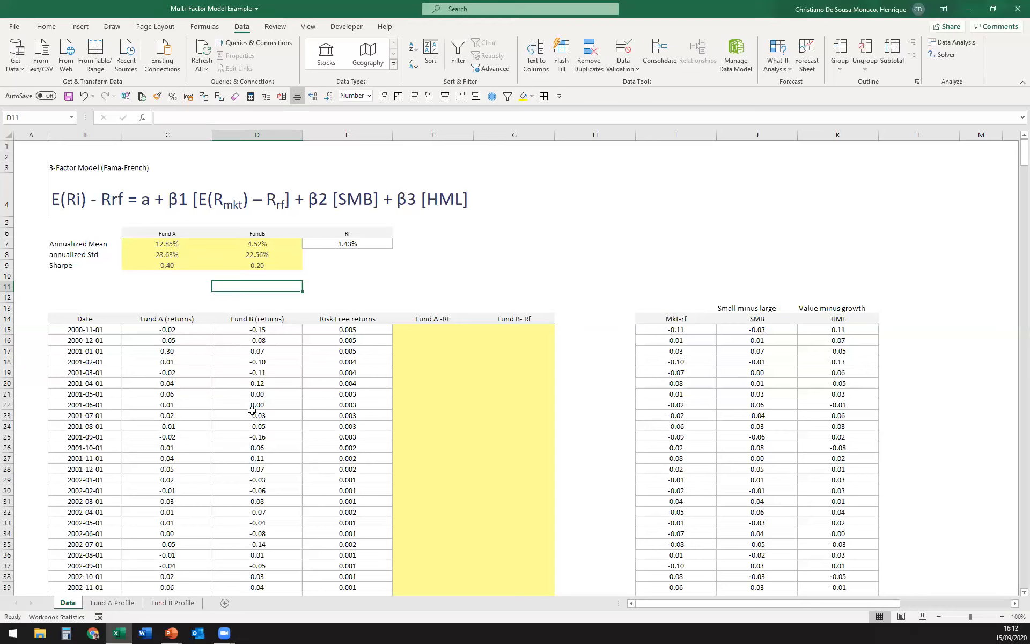
# - Annotate the three-factor equation in green ink, with braces over E(Ri) - Rrf and each beta term and a box around a
pyautogui.click(59, 178)
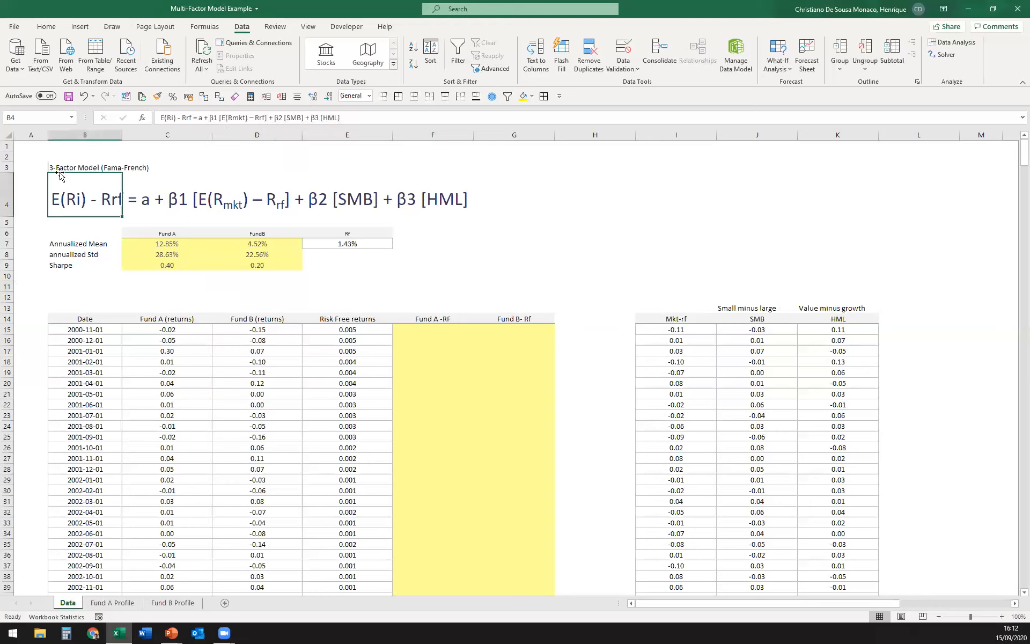
pyautogui.click(80, 262)
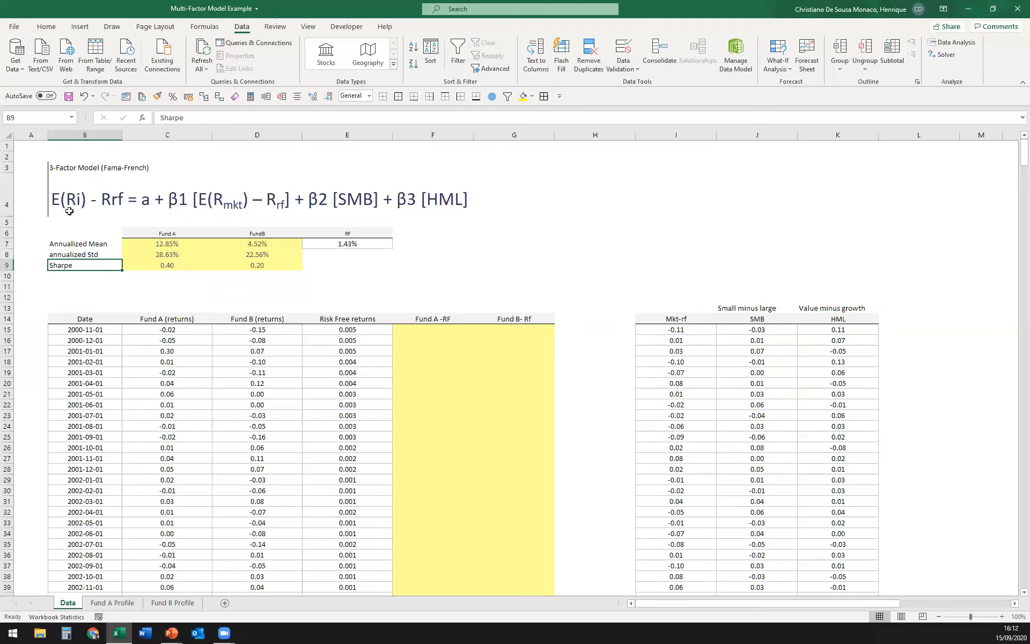
pyautogui.click(112, 26)
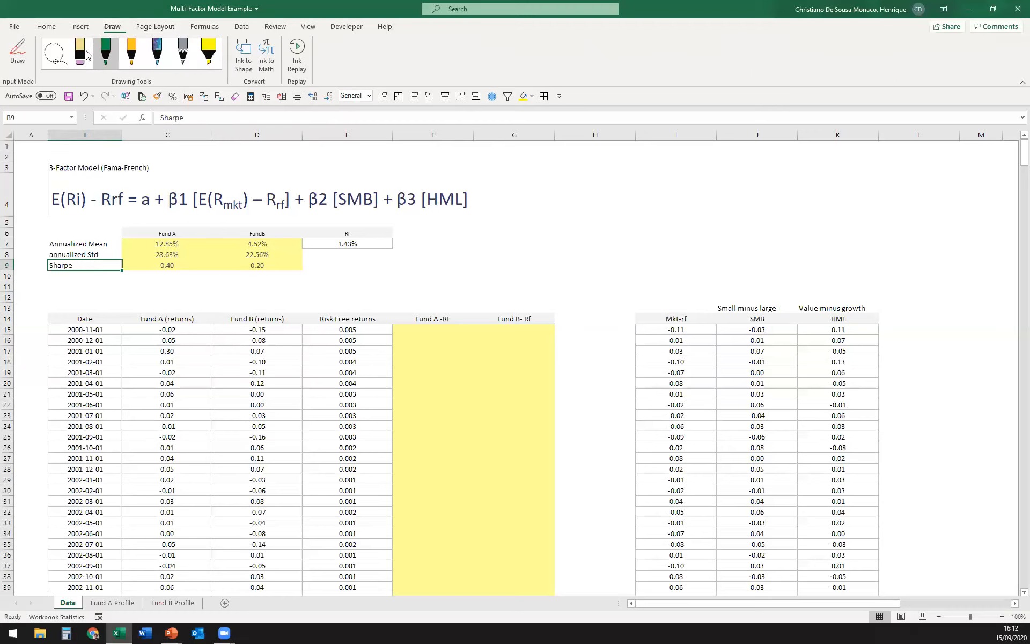
pyautogui.click(106, 52)
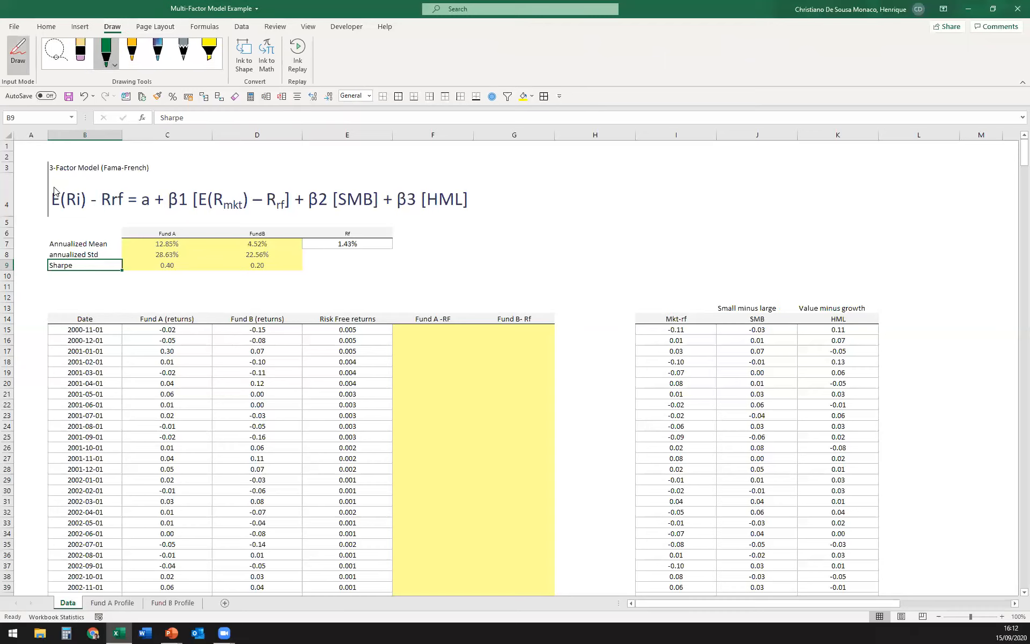
pyautogui.moveTo(92, 183)
pyautogui.mouseDown()
pyautogui.moveTo(141, 184)
pyautogui.moveTo(137, 221)
pyautogui.moveTo(157, 205)
pyautogui.mouseUp()
pyautogui.moveTo(170, 187)
pyautogui.mouseDown()
pyautogui.moveTo(219, 171)
pyautogui.moveTo(284, 186)
pyautogui.moveTo(470, 185)
pyautogui.mouseUp()
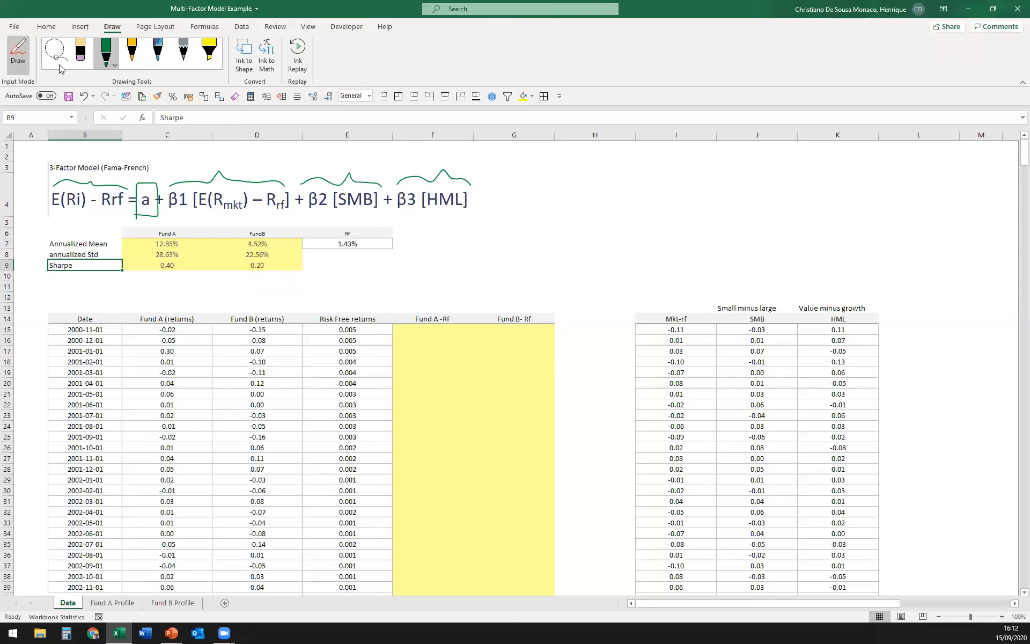
pyautogui.click(27, 59)
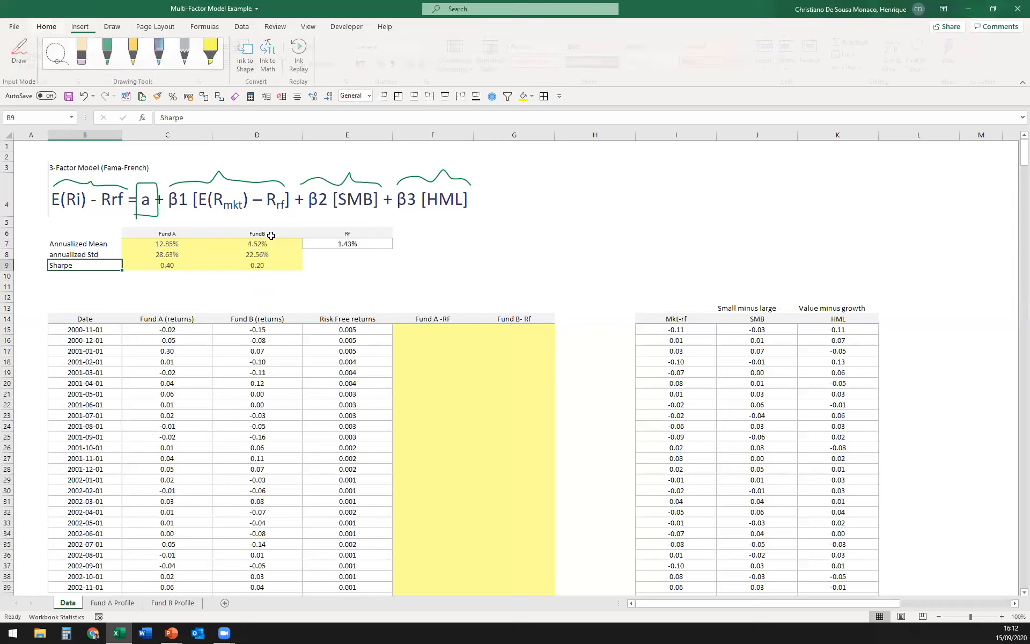
pyautogui.click(46, 26)
# - Enter the Fund A excess return formula =C15-$E15 in cell F15, keeping the risk-free column fixed
pyautogui.click(400, 329)
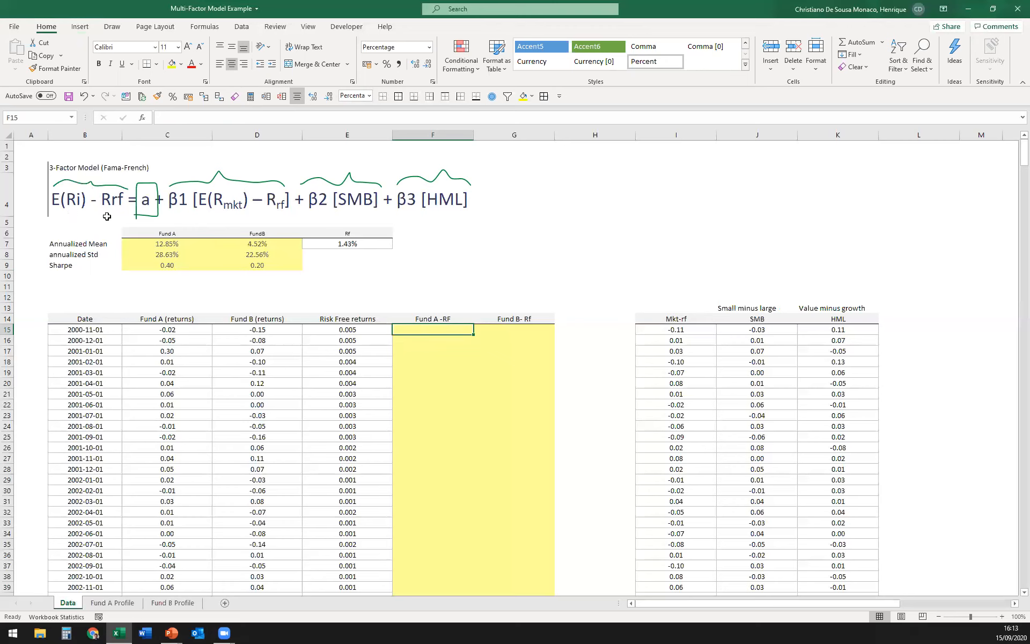
pyautogui.write('=')
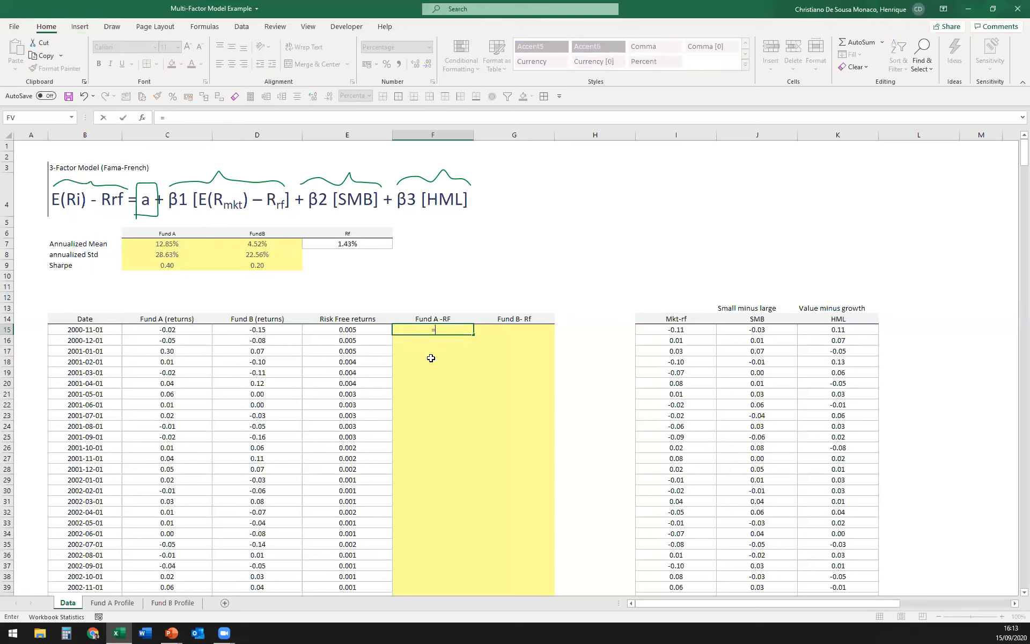
pyautogui.click(172, 330)
pyautogui.write('-')
pyautogui.click(364, 329)
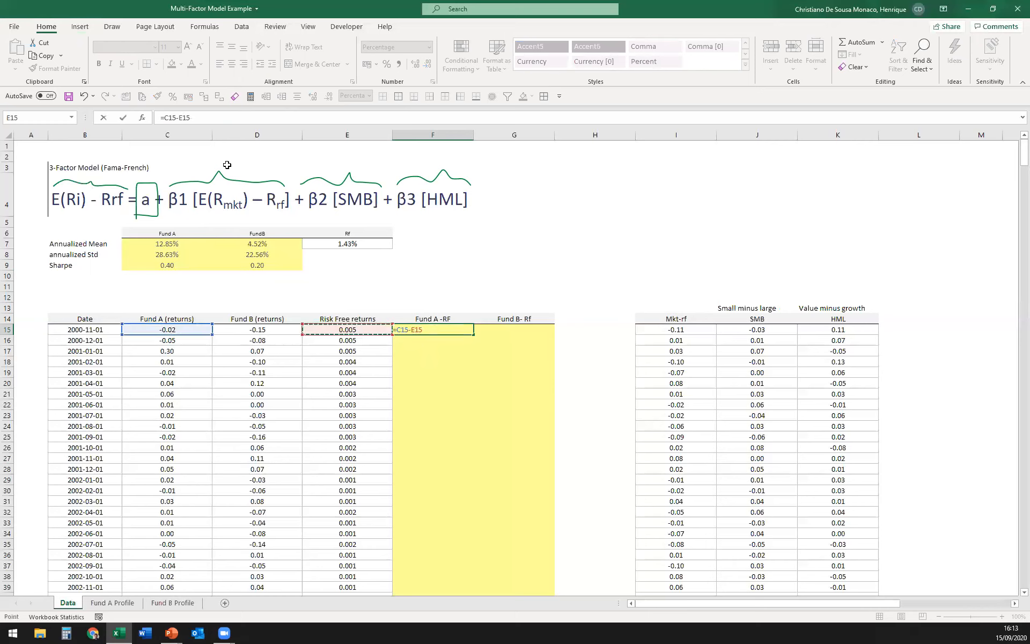
pyautogui.click(180, 118)
pyautogui.write('$')
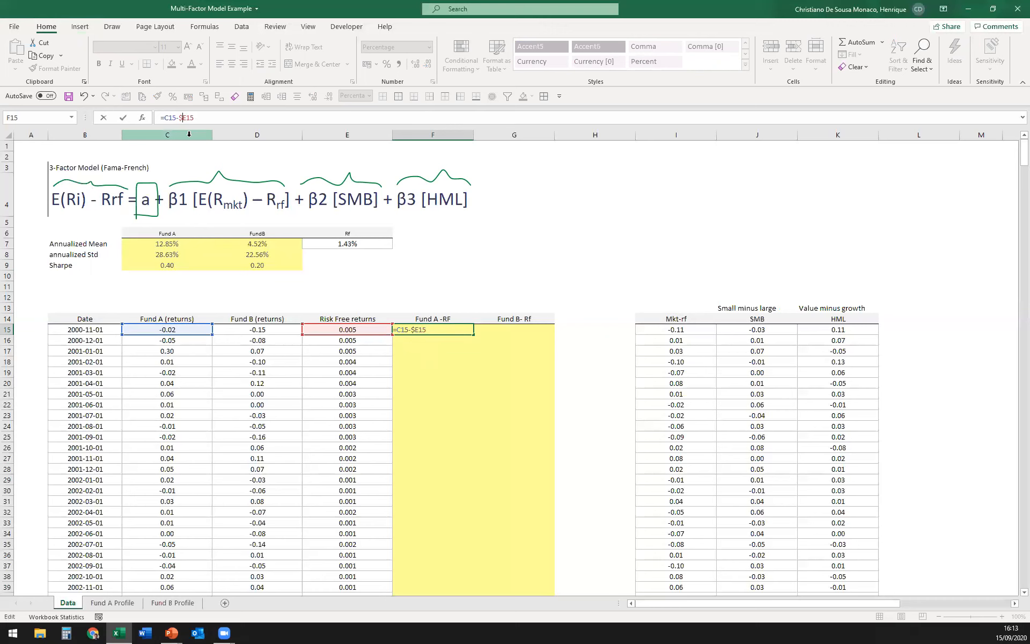
pyautogui.press('Return')
# - Fill the excess return formula in F15 down the whole Fund A -RF column
pyautogui.click(464, 328)
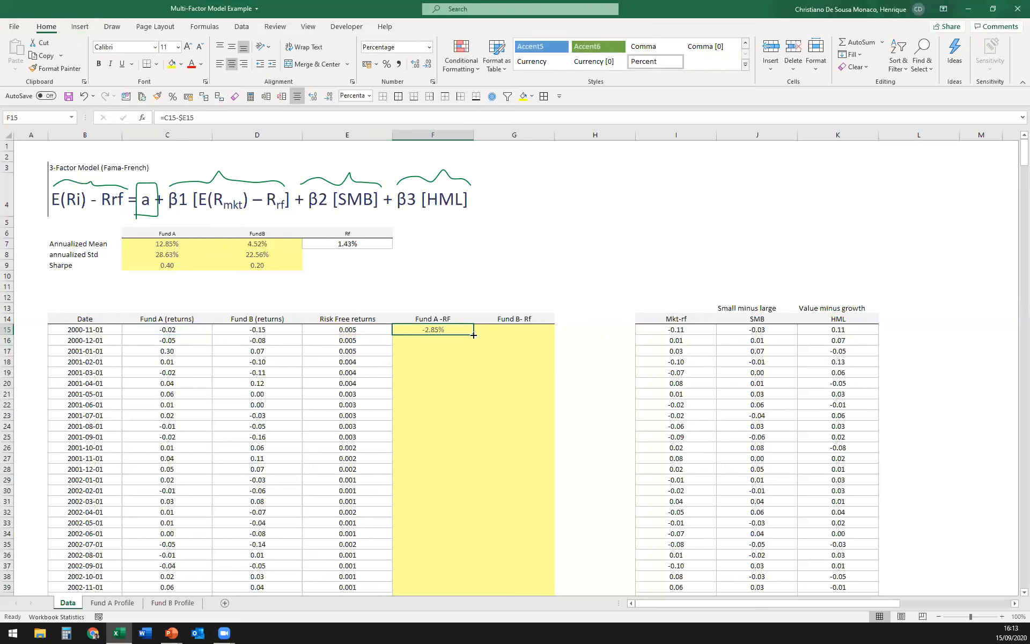
pyautogui.doubleClick(473, 335)
pyautogui.moveTo(1023, 159)
pyautogui.mouseDown()
pyautogui.moveTo(1004, 327)
pyautogui.moveTo(1018, 298)
pyautogui.moveTo(1007, 146)
pyautogui.mouseUp()
# - Copy the excess return formula from F15 across to G15 for Fund B
pyautogui.click(461, 329)
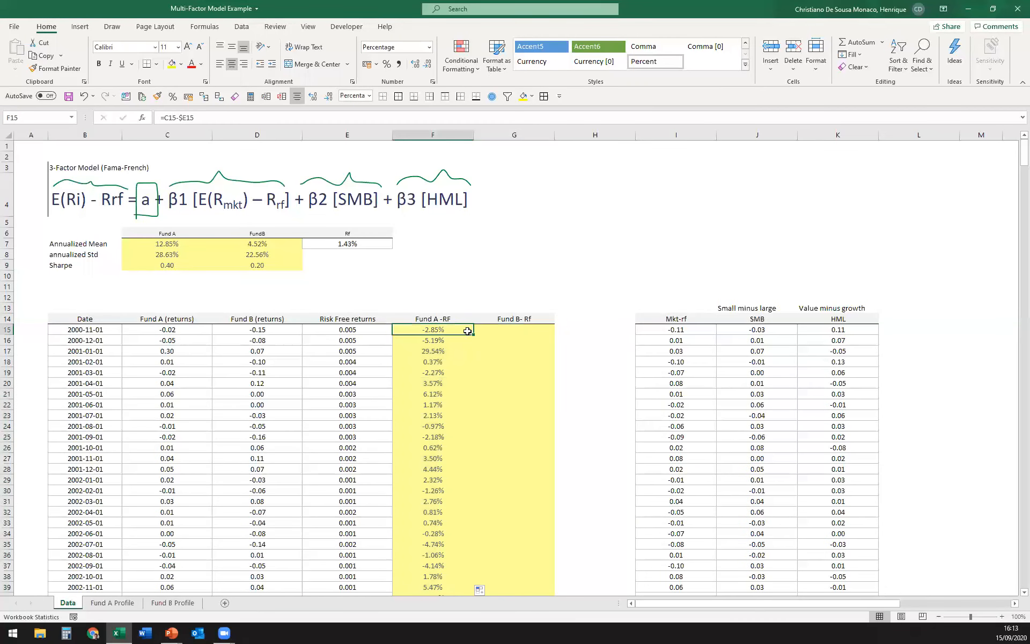
pyautogui.moveTo(509, 332); pyautogui.dragTo(518, 329)
pyautogui.click(506, 327)
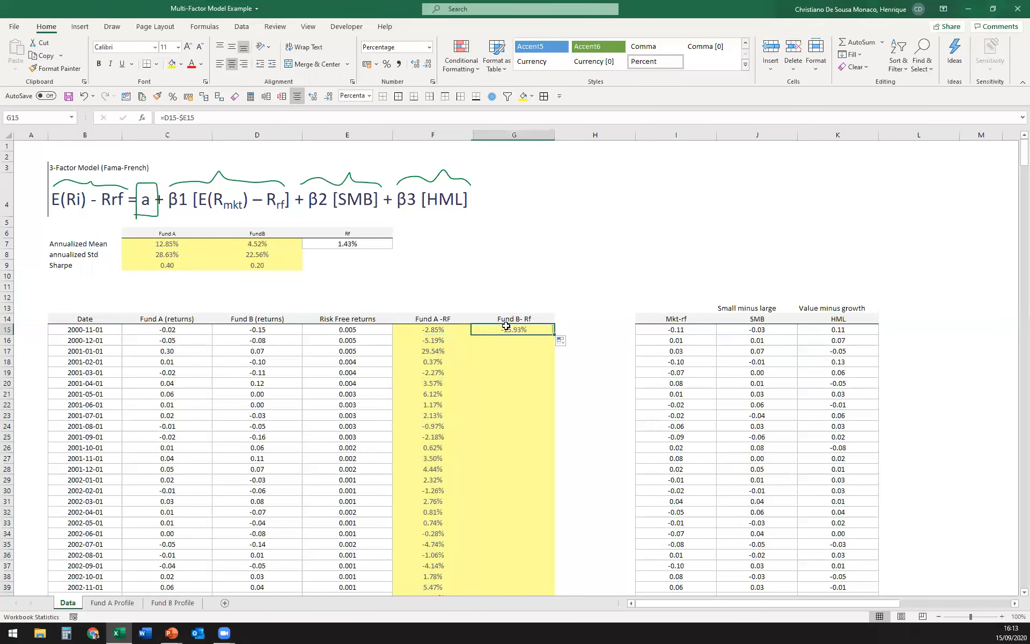
# - Fill the excess return formula =D15-$E15 from G15 down the whole Fund B- Rf column
pyautogui.click(467, 119)
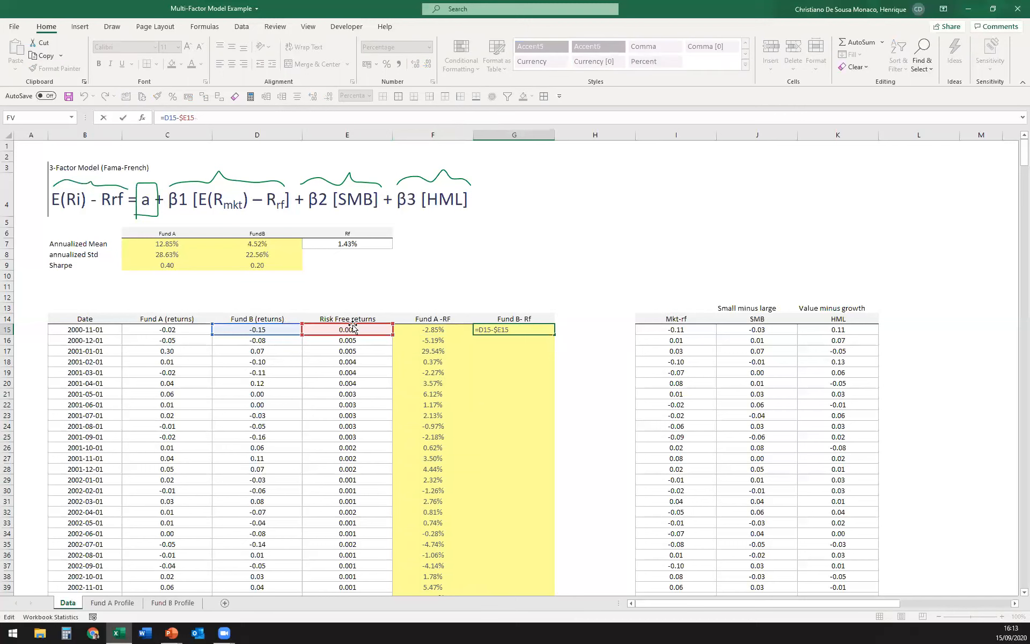
pyautogui.press('Return')
pyautogui.click(529, 329)
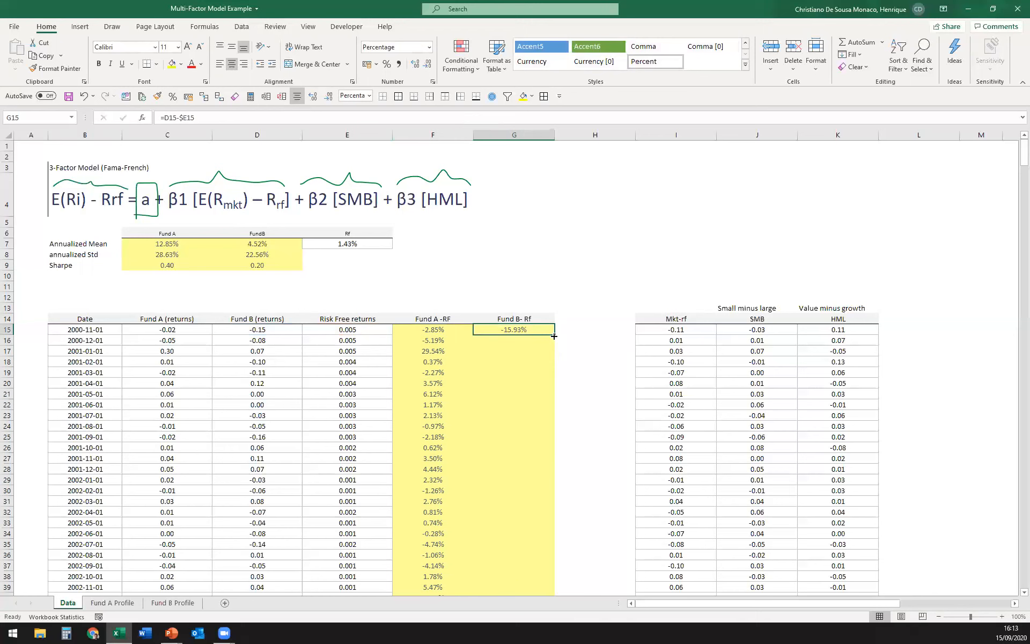
pyautogui.doubleClick(554, 335)
pyautogui.scroll(-1, 553, 365)
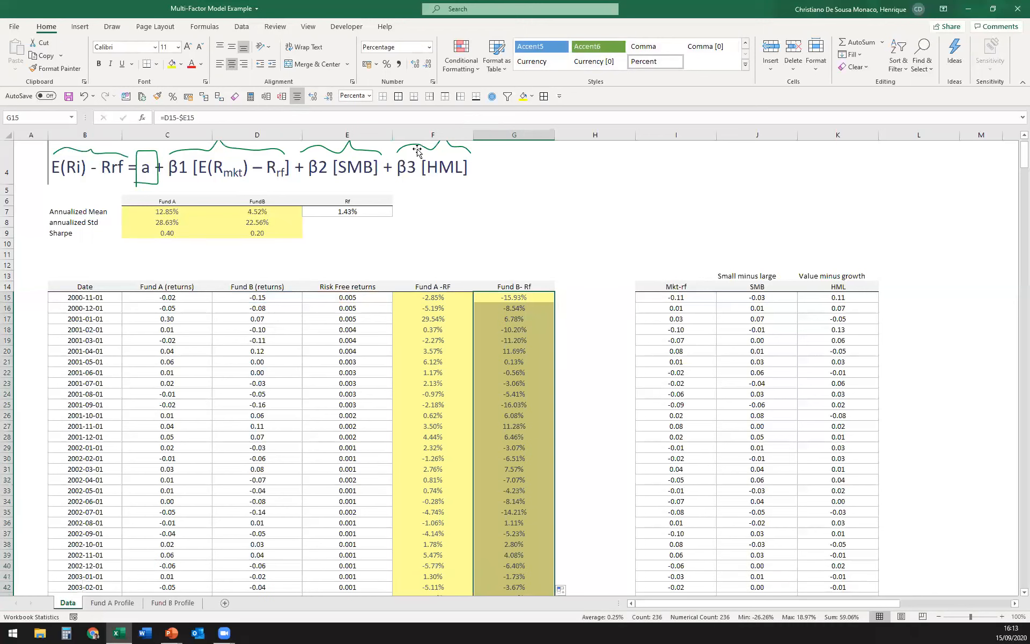
# - Insert a blank column before the Fund A -RF column and clear its inherited formatting
pyautogui.click(417, 132)
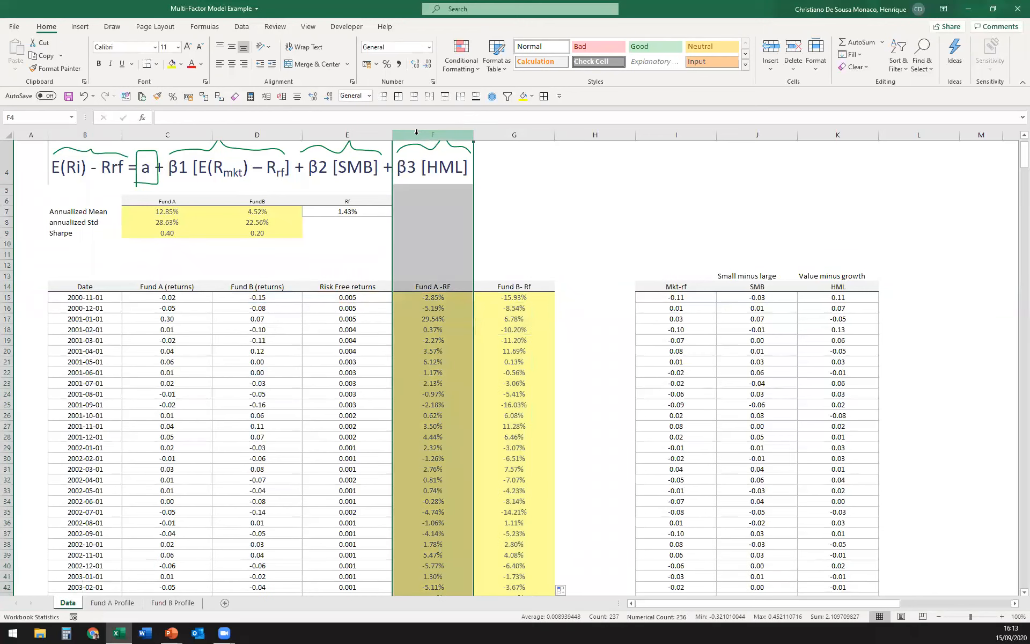
pyautogui.hotkey('ctrl', 'shift', '+')
pyautogui.click(447, 287)
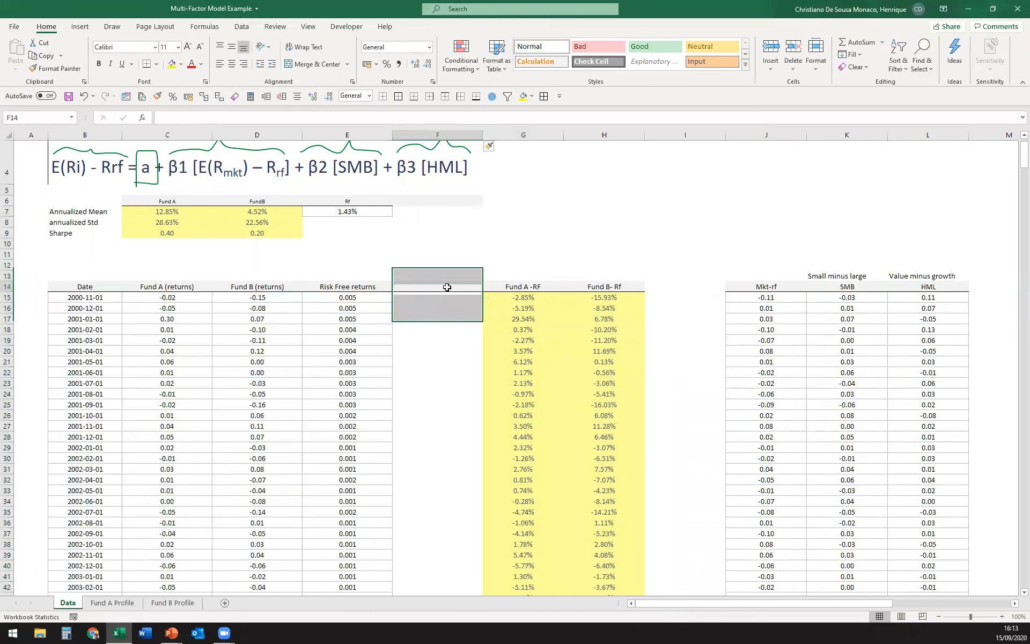
pyautogui.moveTo(448, 201); pyautogui.dragTo(448, 308)
pyautogui.click(234, 96)
pyautogui.click(559, 264)
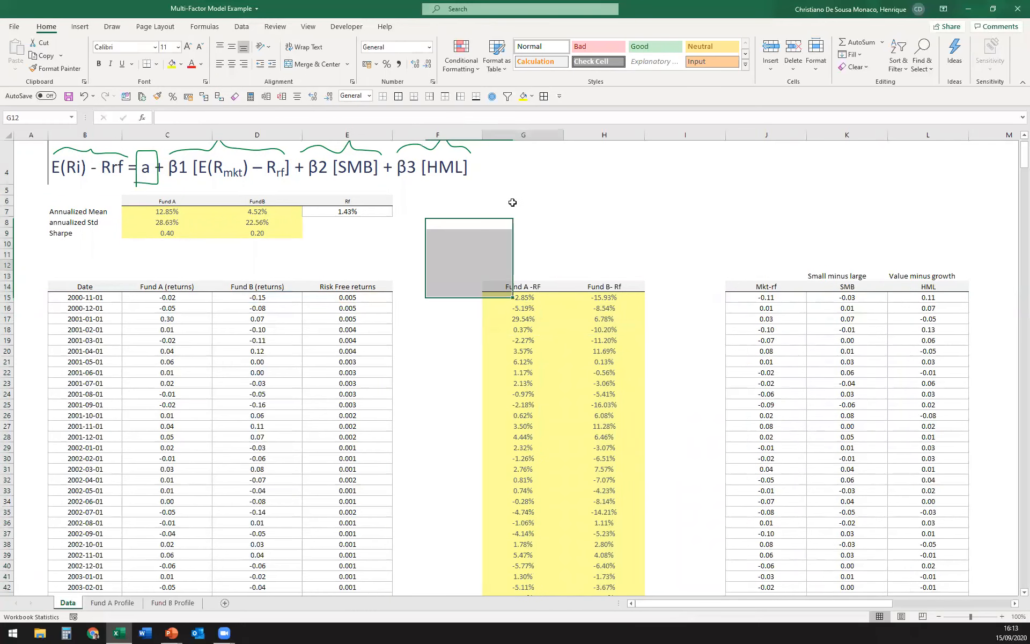
pyautogui.moveTo(501, 243); pyautogui.dragTo(902, 429)
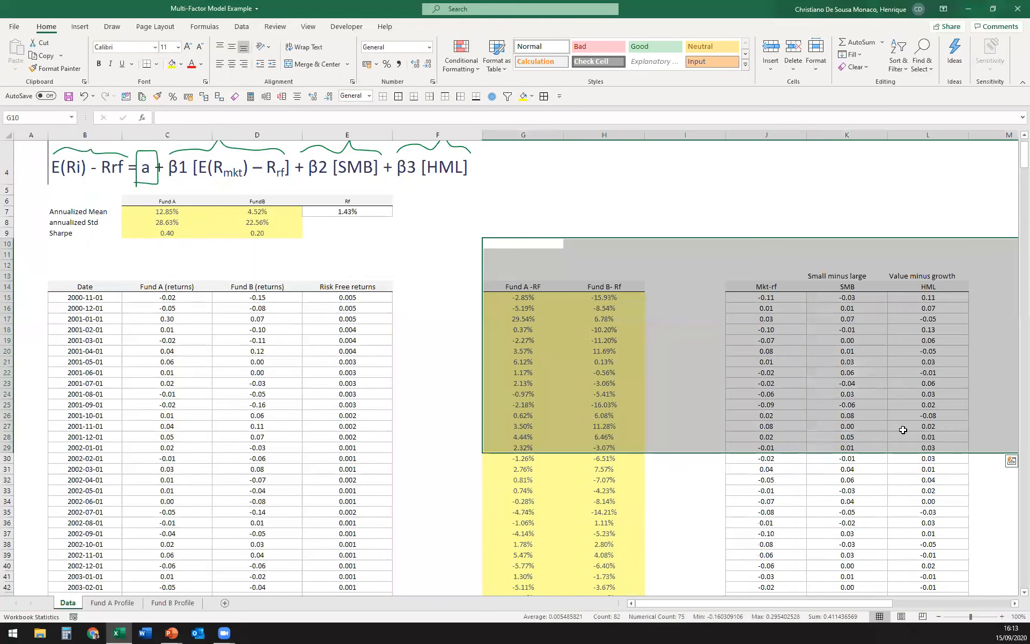
pyautogui.click(875, 388)
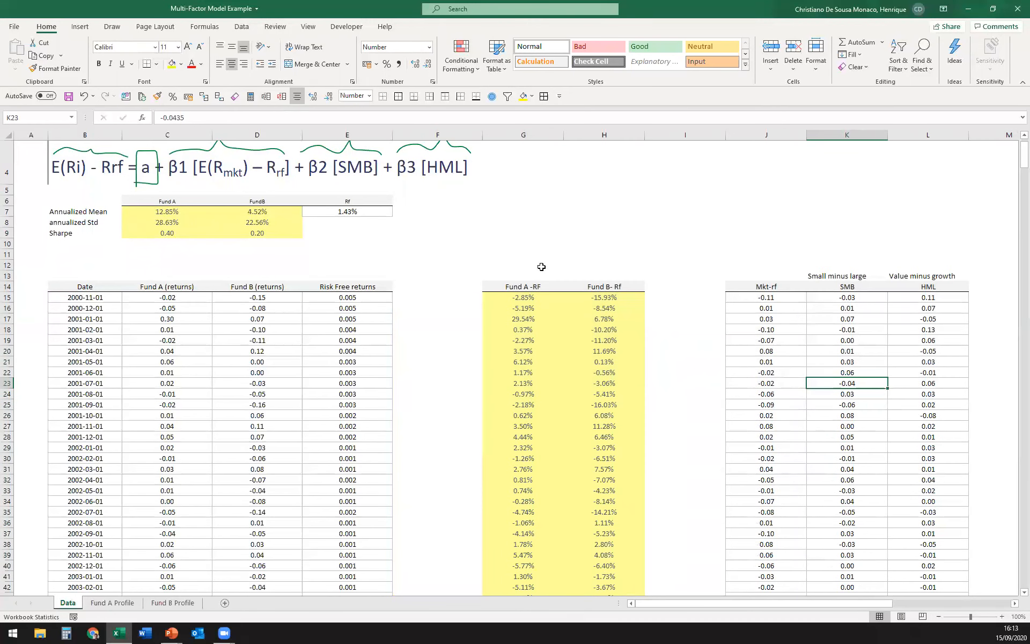
# - Check the status of the Analysis ToolPak add-in in the program options, then leave without changing anything
pyautogui.click(242, 28)
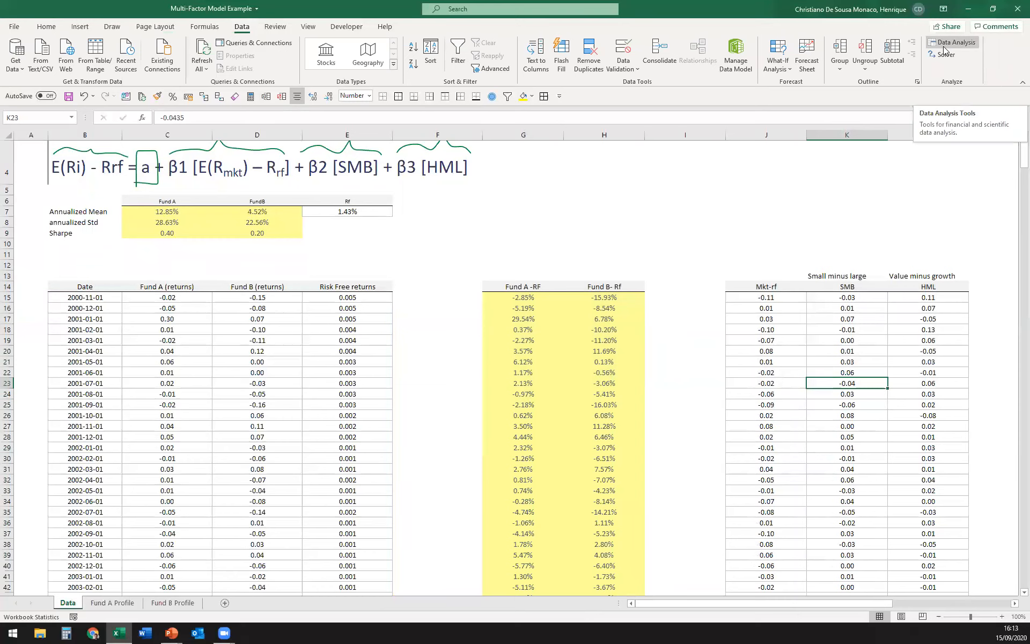
pyautogui.click(14, 27)
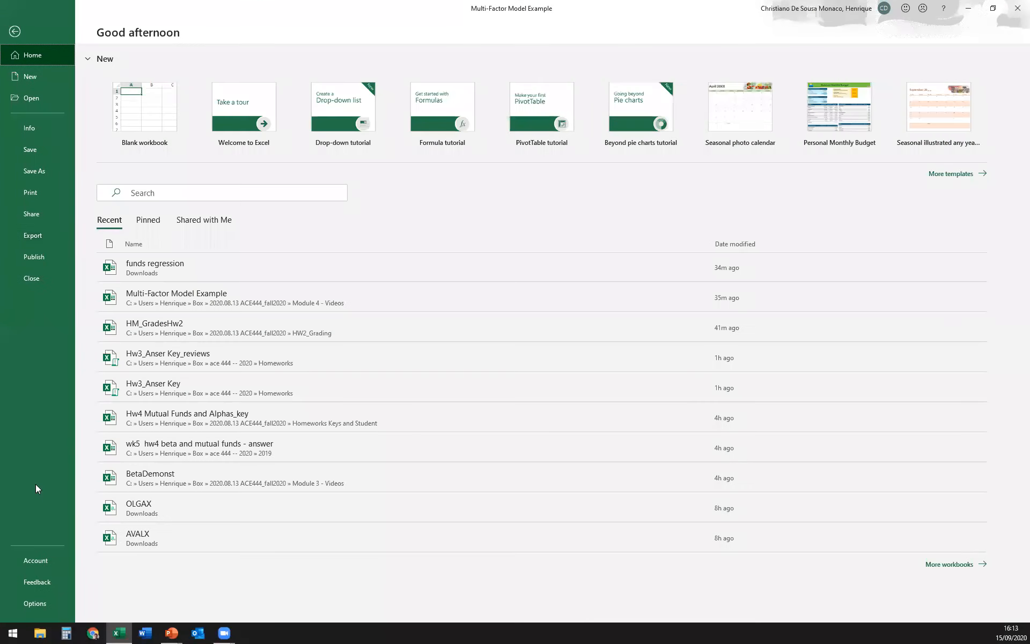
pyautogui.press('Escape')
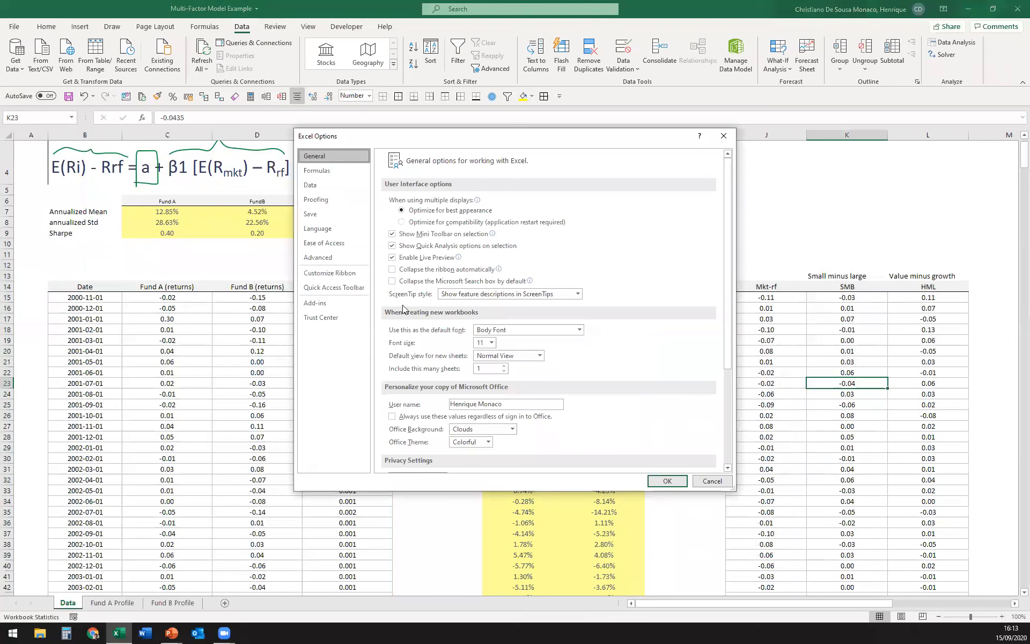
pyautogui.click(313, 305)
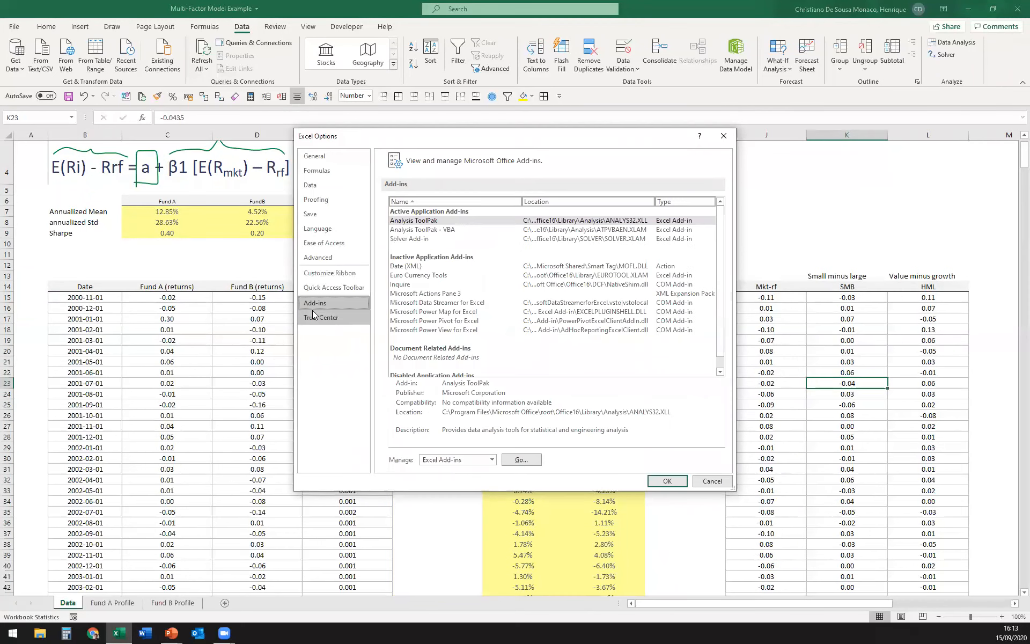
pyautogui.click(423, 221)
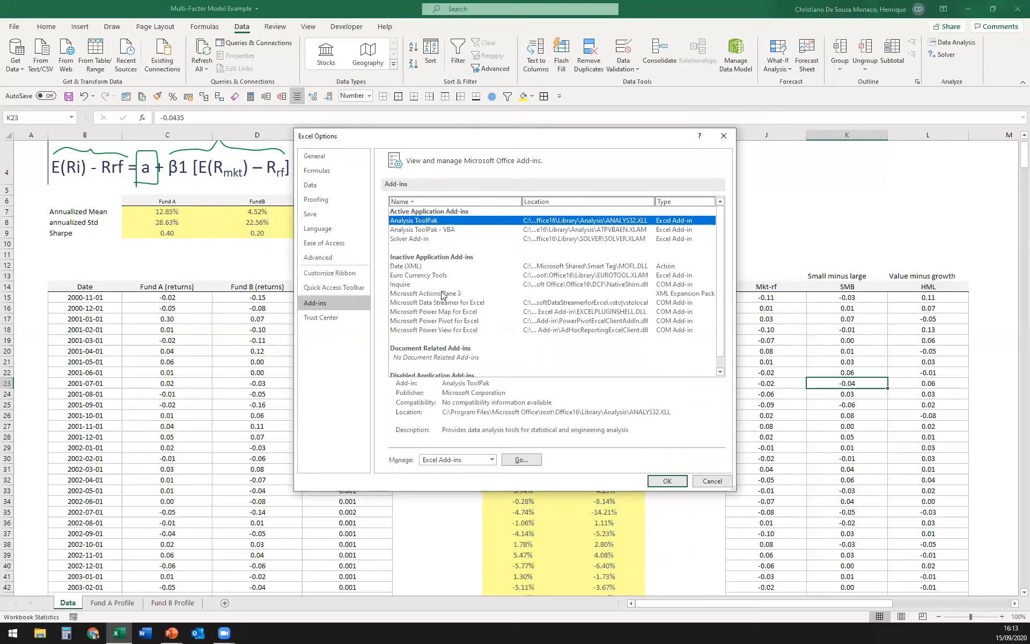
pyautogui.click(711, 481)
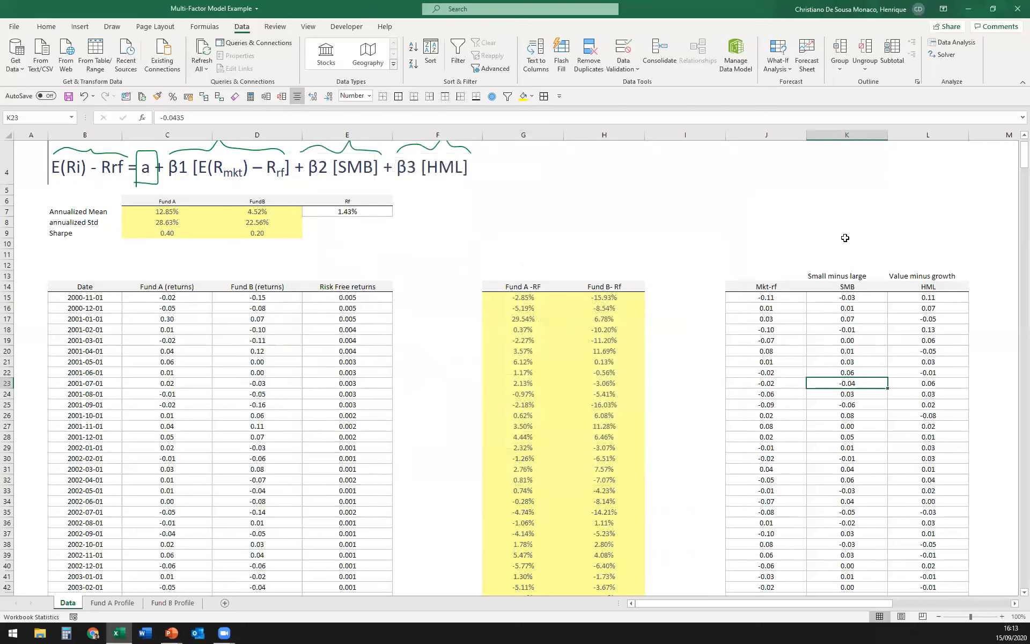
# - Start the Regression analysis tool and clear its previous Y and X input ranges
pyautogui.click(944, 41)
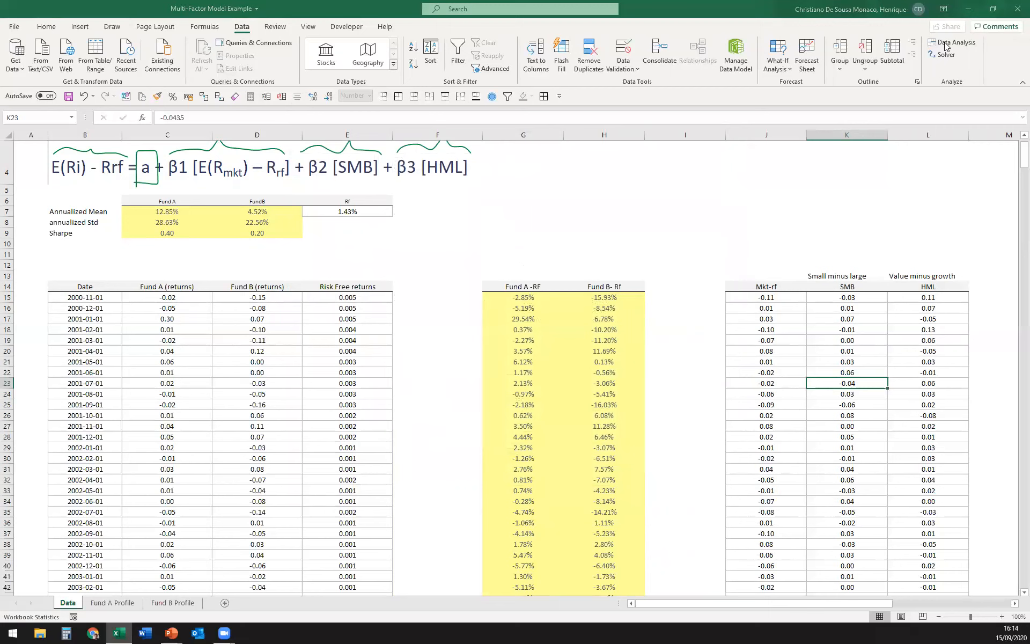
pyautogui.scroll(3, 184, 335)
pyautogui.scroll(-3, 183, 335)
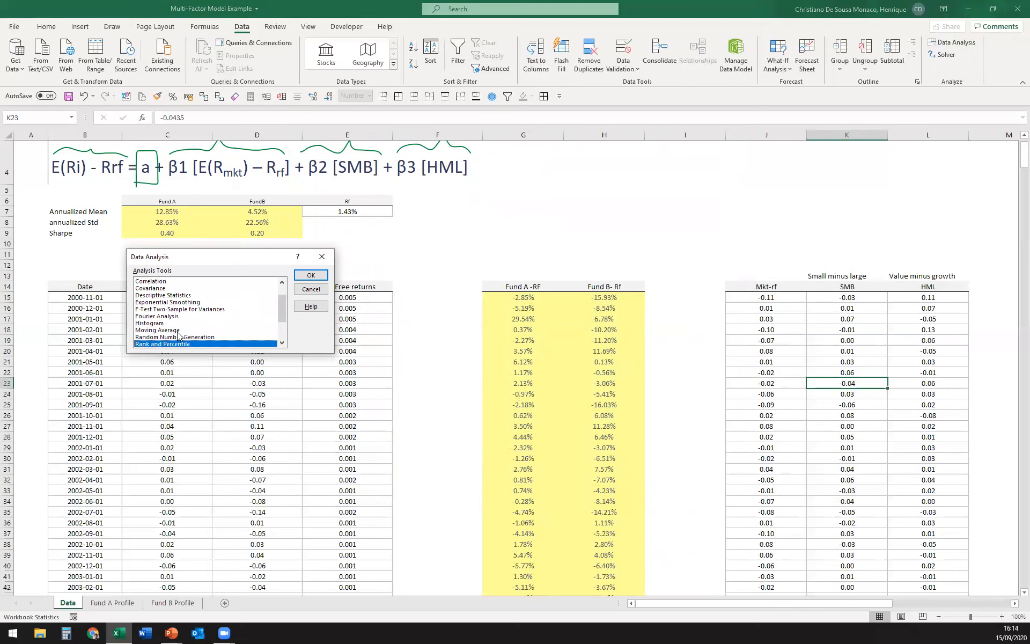
pyautogui.click(177, 330)
pyautogui.click(302, 277)
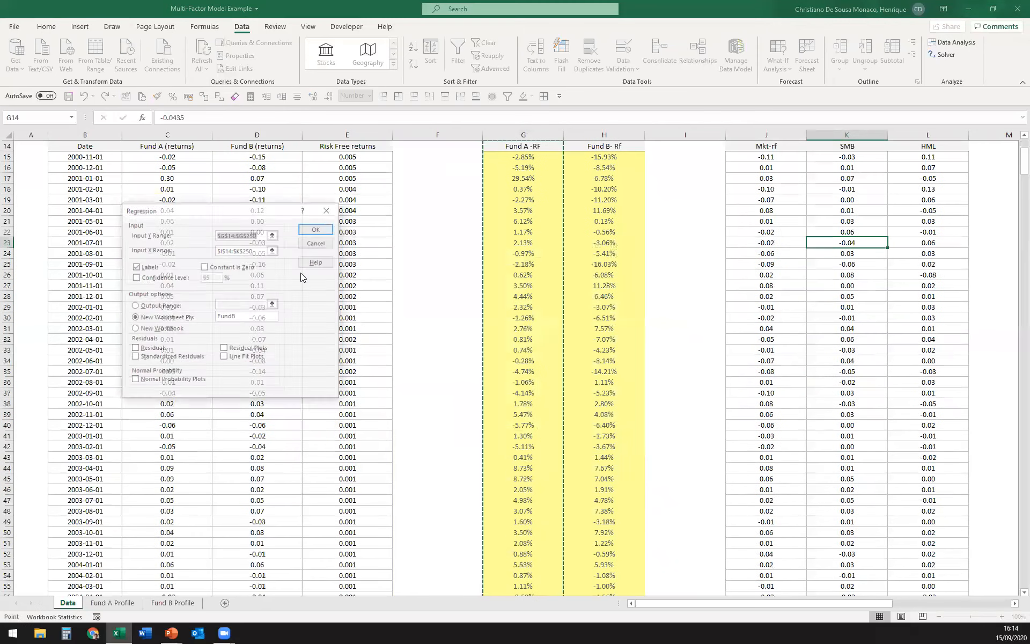
pyautogui.moveTo(207, 230); pyautogui.dragTo(204, 232)
pyautogui.press('BackSpace')
pyautogui.press('Tab')
pyautogui.press('BackSpace')
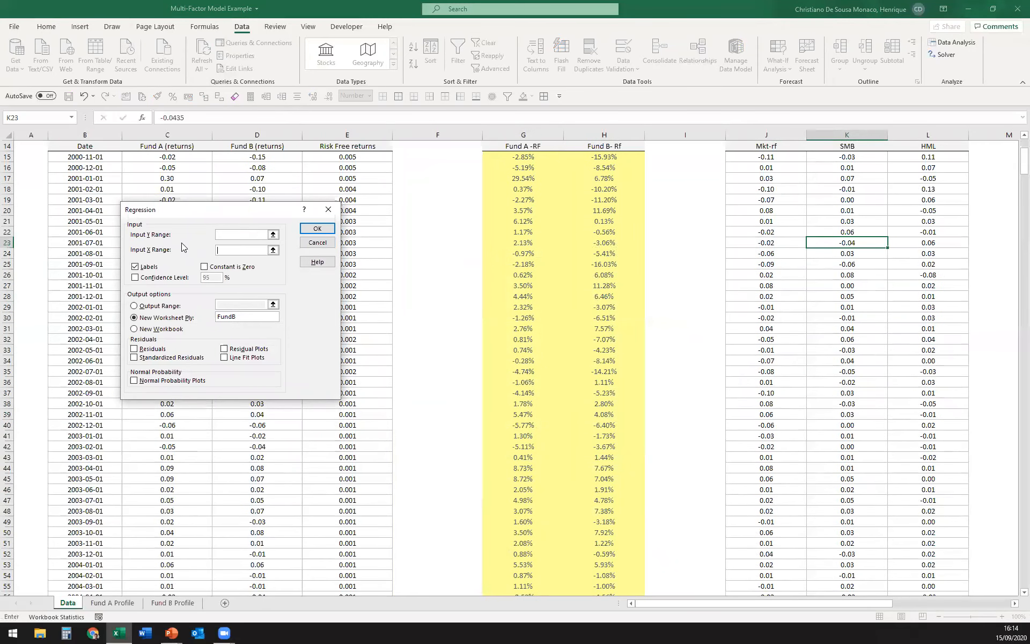
pyautogui.moveTo(254, 214); pyautogui.dragTo(361, 200)
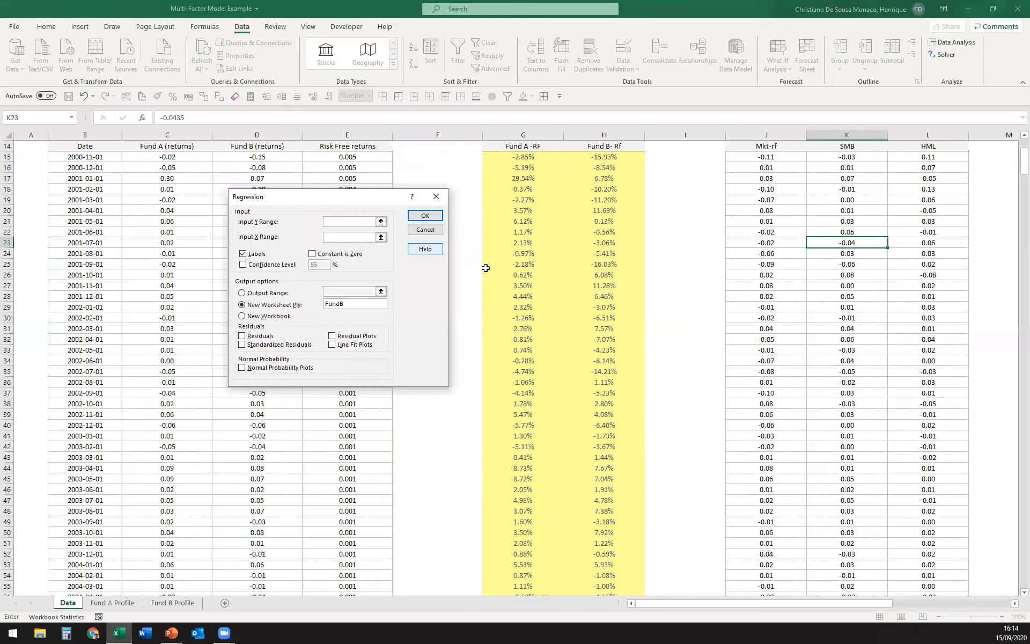
# - Set the regression's Y input range to the Fund A -RF column including its header, $G$14:$G$250, with Labels enabled
pyautogui.scroll(2, 491, 299)
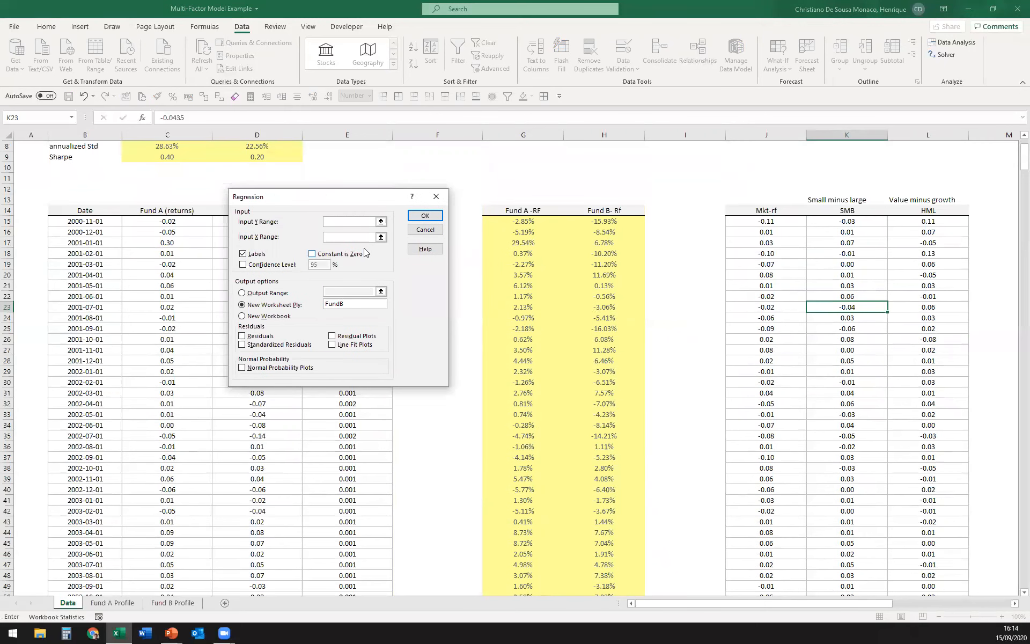
pyautogui.click(358, 221)
pyautogui.click(523, 211)
pyautogui.moveTo(523, 213); pyautogui.dragTo(522, 222)
pyautogui.hotkey('ctrl', 'shift', 'Down')
pyautogui.scroll(19, 501, 499)
pyautogui.scroll(20, 510, 466)
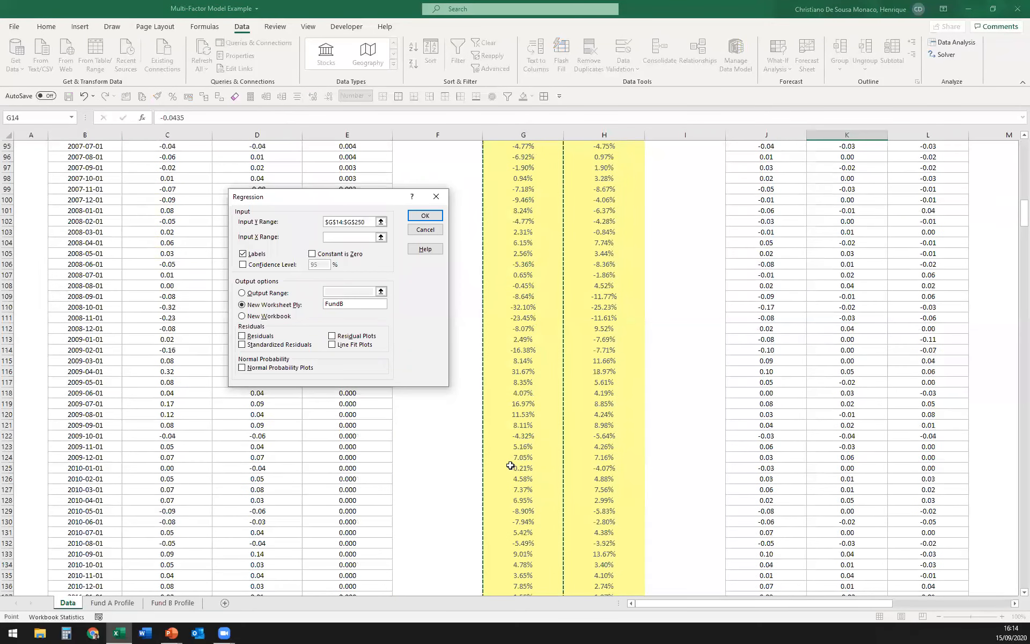
pyautogui.scroll(17, 510, 462)
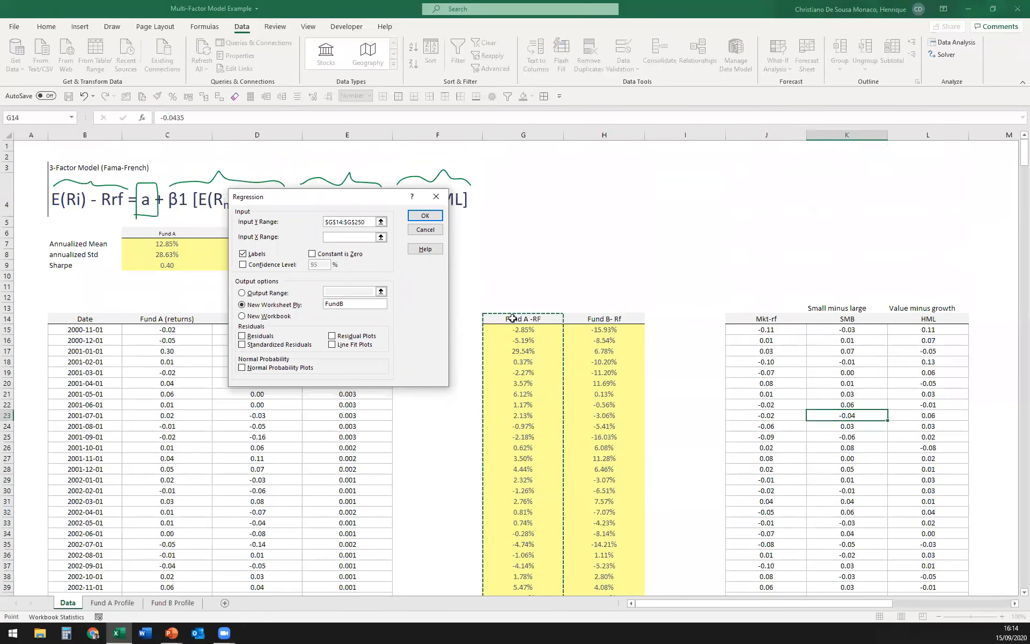
pyautogui.click(263, 257)
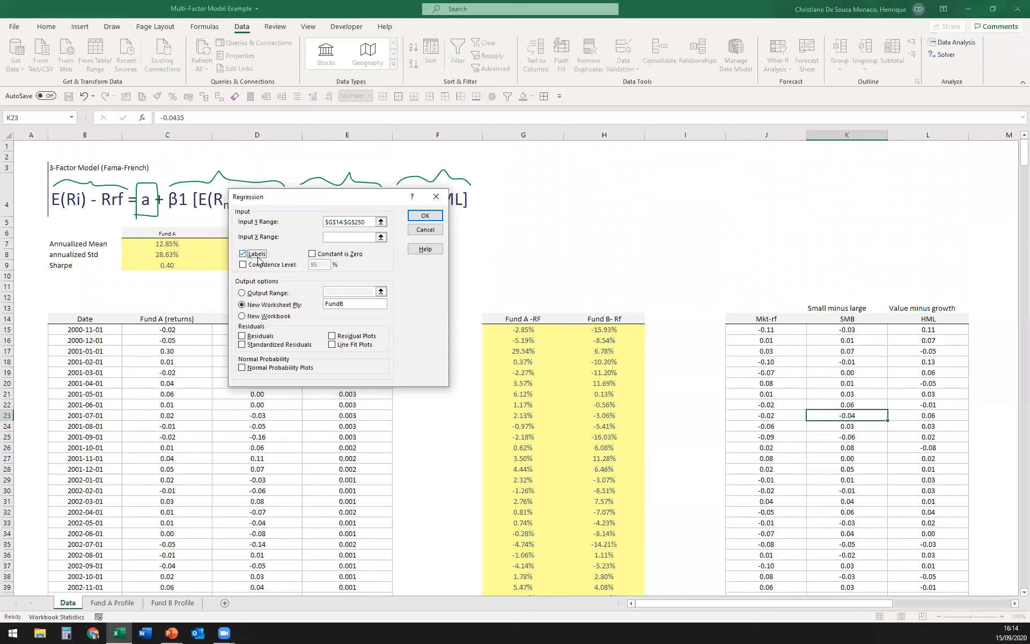
# - Set the X input range to the Mkt-rf, SMB and HML columns, $J$14:$L$250, and run the regression into a new worksheet named FundA
pyautogui.click(340, 239)
pyautogui.moveTo(772, 320); pyautogui.dragTo(907, 352)
pyautogui.press('BackSpace')
pyautogui.press('BackSpace')
pyautogui.write('250')
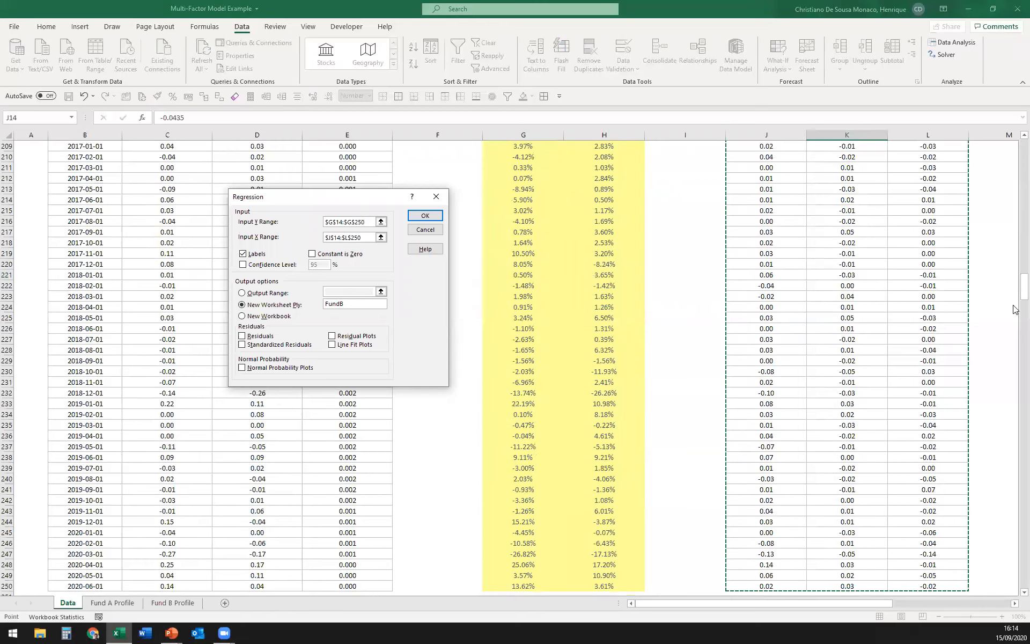
pyautogui.moveTo(1017, 292); pyautogui.dragTo(1014, 150)
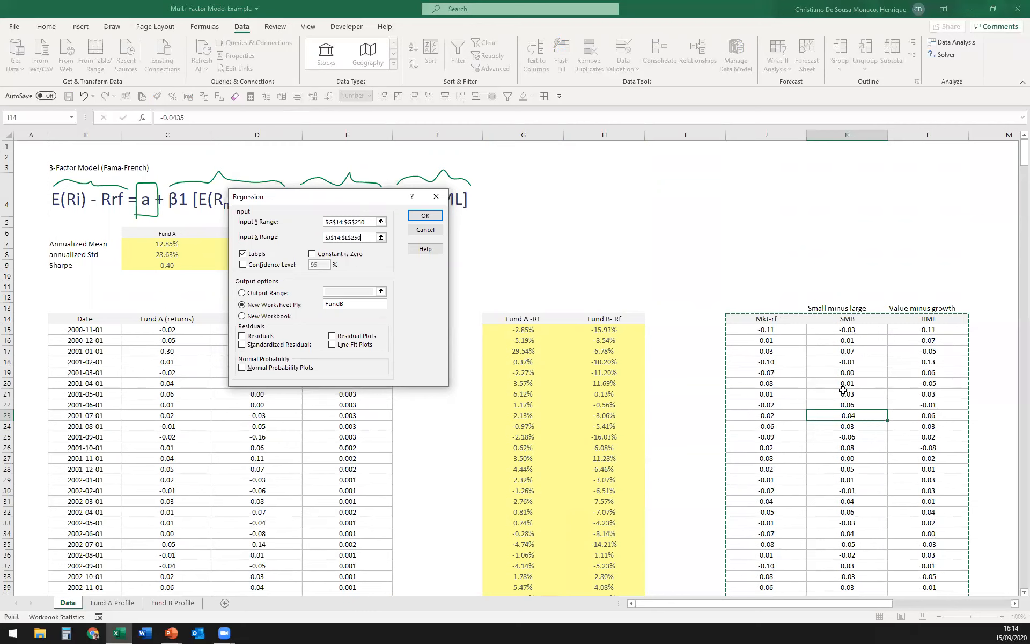
pyautogui.click(350, 305)
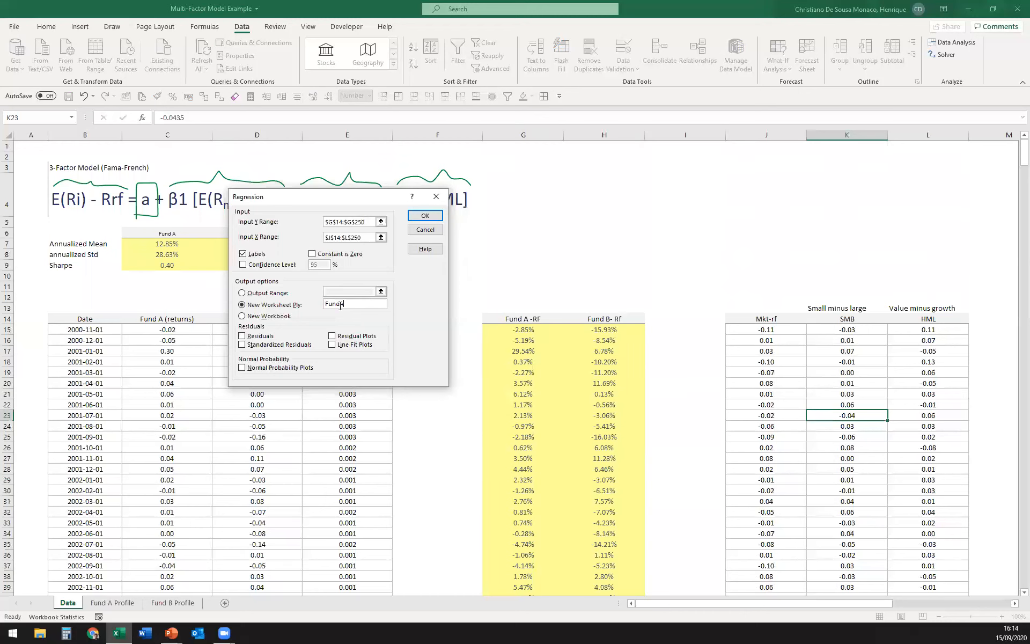
pyautogui.click(435, 216)
# - Format the coefficient table B17:I20 as Number with four decimal places and widen the regression output columns
pyautogui.moveTo(70, 319); pyautogui.dragTo(308, 352)
pyautogui.click(369, 96)
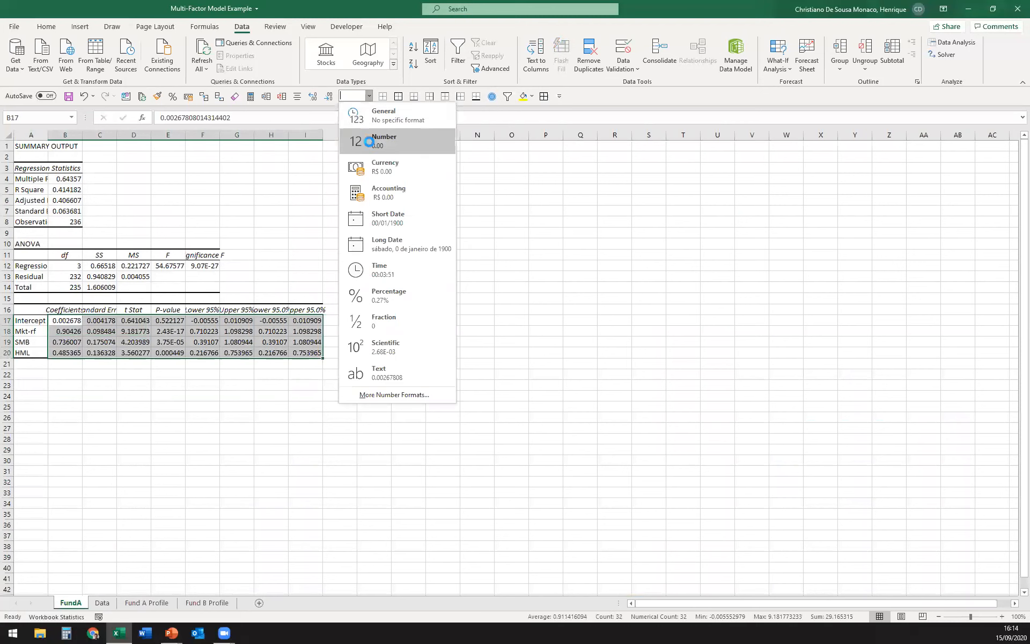
pyautogui.click(369, 141)
pyautogui.click(312, 96)
pyautogui.click(312, 96)
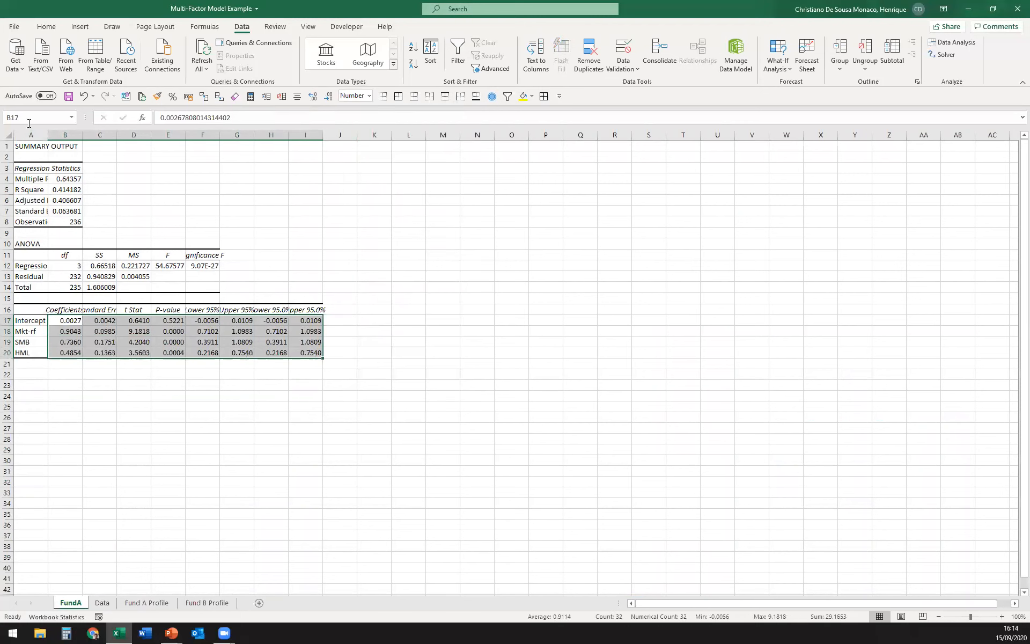
pyautogui.moveTo(31, 135); pyautogui.dragTo(343, 134)
pyautogui.click(158, 393)
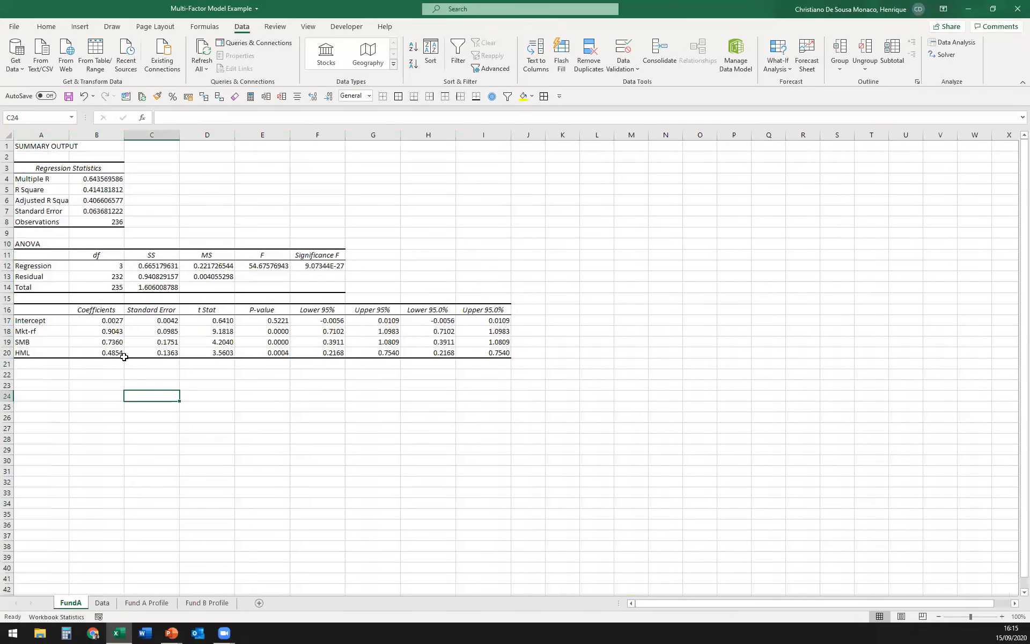
# - Draw a green ink line from the Intercept coefficient and handwrite "alpha" at its end
pyautogui.click(107, 322)
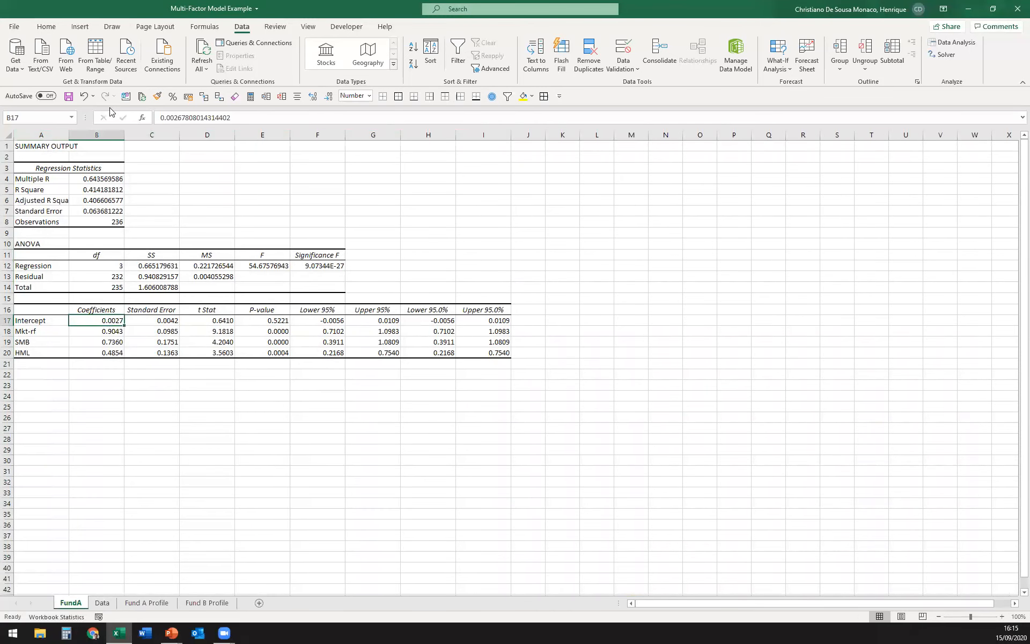
pyautogui.click(112, 26)
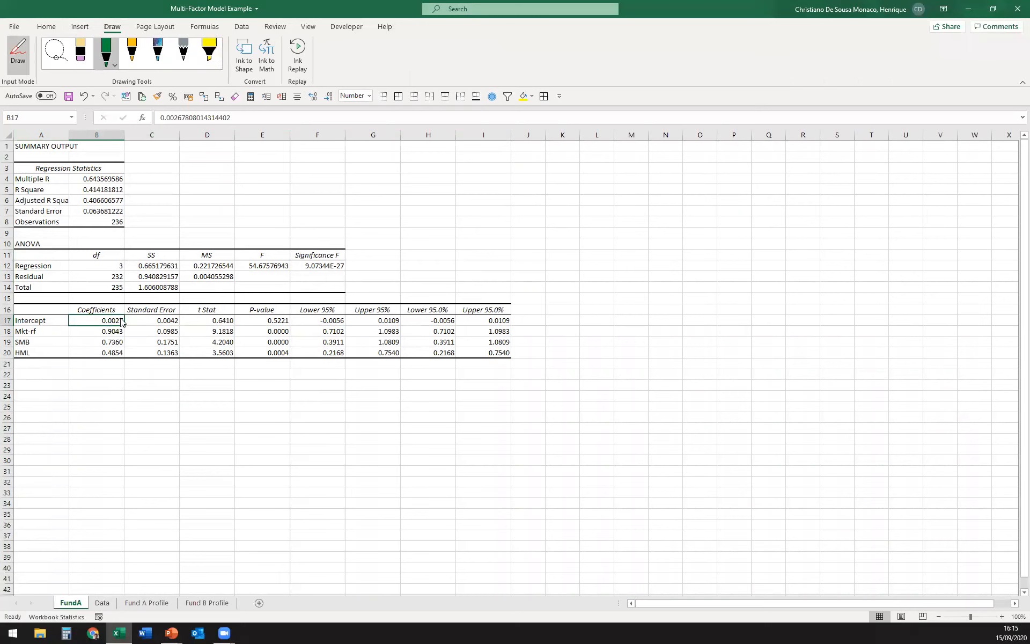
pyautogui.moveTo(123, 317)
pyautogui.mouseDown()
pyautogui.moveTo(453, 262)
pyautogui.moveTo(488, 222)
pyautogui.moveTo(486, 257)
pyautogui.moveTo(513, 222)
pyautogui.moveTo(540, 255)
pyautogui.moveTo(569, 256)
pyautogui.mouseUp()
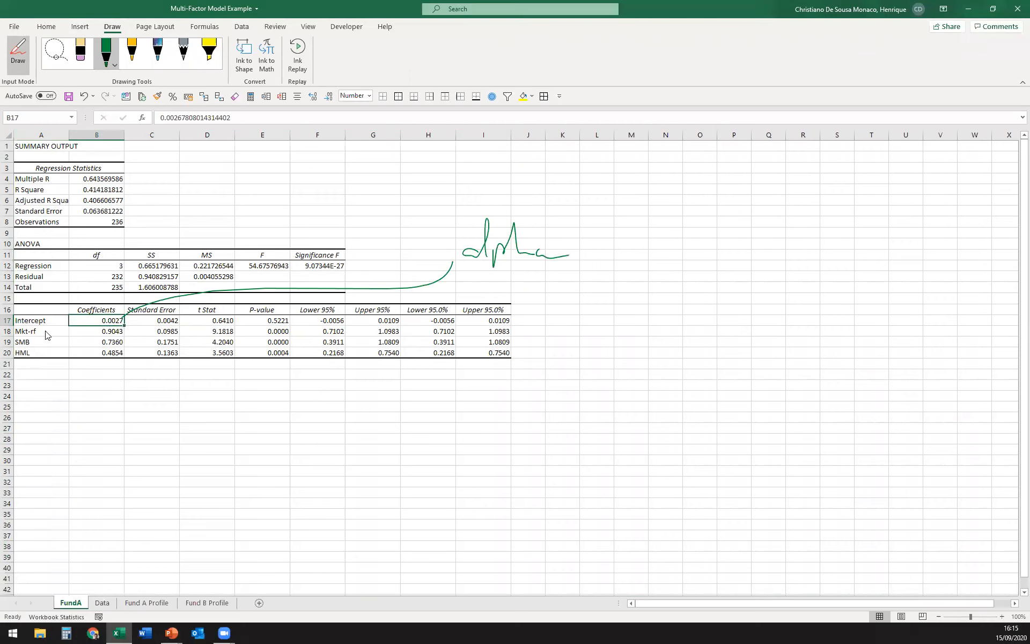
# - Outline the Mkt-rf, SMB and HML coefficients in green ink and add an arrow leading to a handwritten "coef." note
pyautogui.click(79, 332)
pyautogui.moveTo(69, 328)
pyautogui.mouseDown()
pyautogui.moveTo(79, 360)
pyautogui.moveTo(123, 329)
pyautogui.moveTo(71, 327)
pyautogui.moveTo(112, 425)
pyautogui.moveTo(144, 433)
pyautogui.mouseUp()
pyautogui.moveTo(144, 426)
pyautogui.mouseDown()
pyautogui.moveTo(144, 441)
pyautogui.moveTo(202, 459)
pyautogui.moveTo(210, 438)
pyautogui.moveTo(240, 451)
pyautogui.mouseUp()
pyautogui.click(220, 452)
pyautogui.moveTo(253, 457); pyautogui.dragTo(252, 464)
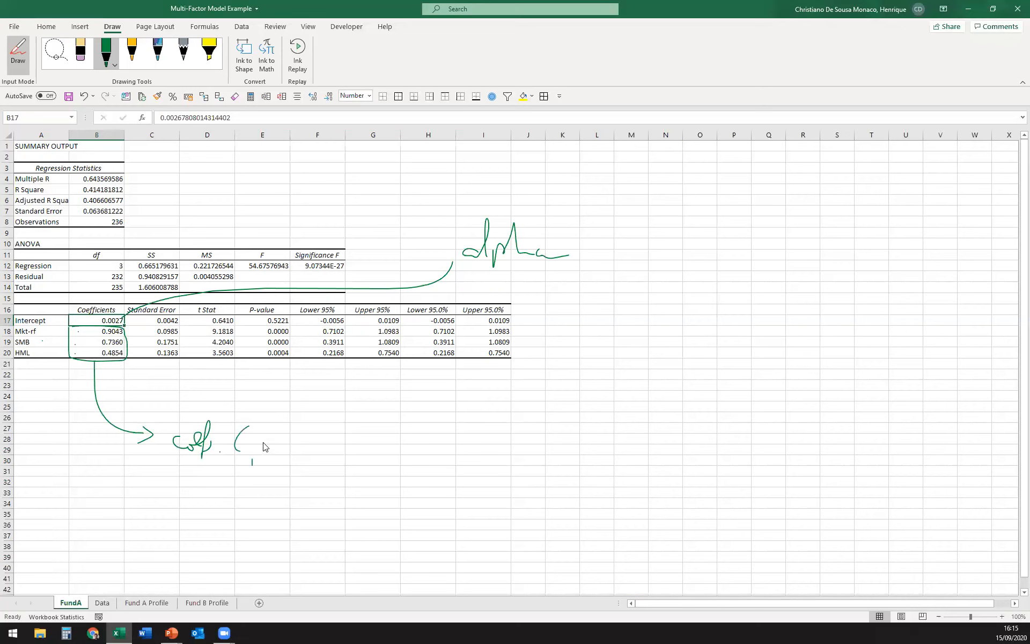
pyautogui.moveTo(268, 422); pyautogui.dragTo(273, 457)
# - Mark green plus signs beside the factor coefficients and underline the SMB coefficient
pyautogui.moveTo(89, 341)
pyautogui.mouseDown()
pyautogui.moveTo(99, 342)
pyautogui.moveTo(92, 335)
pyautogui.mouseUp()
pyautogui.moveTo(90, 333); pyautogui.dragTo(100, 354)
pyautogui.moveTo(94, 350); pyautogui.dragTo(121, 347)
# - Enlarge the FundA regression output to 250% to examine the coefficient table
pyautogui.moveTo(969, 616); pyautogui.dragTo(987, 618)
pyautogui.scroll(-2, 532, 515)
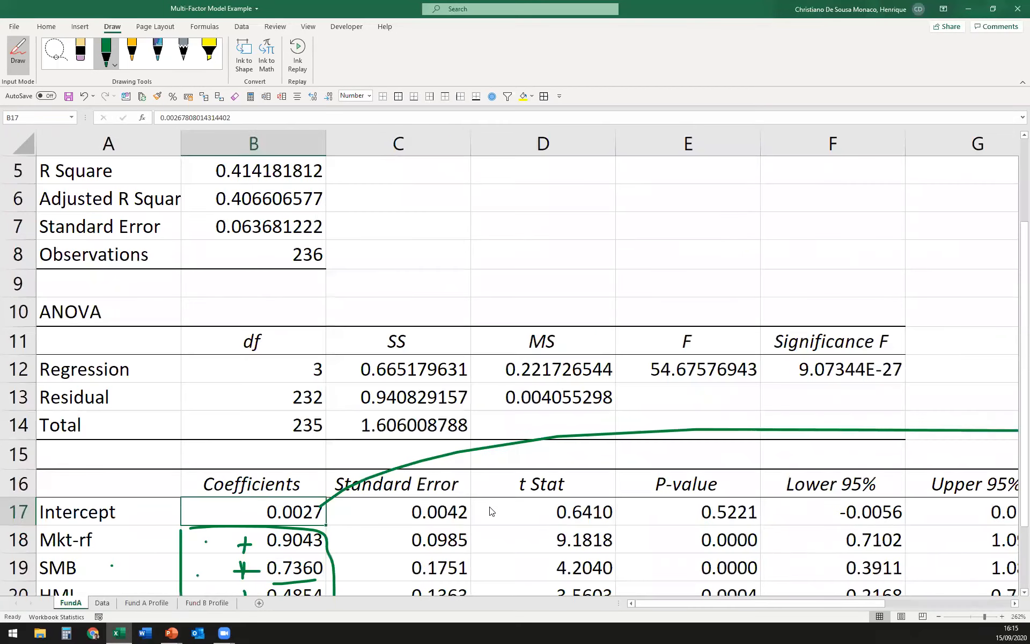
pyautogui.click(938, 617)
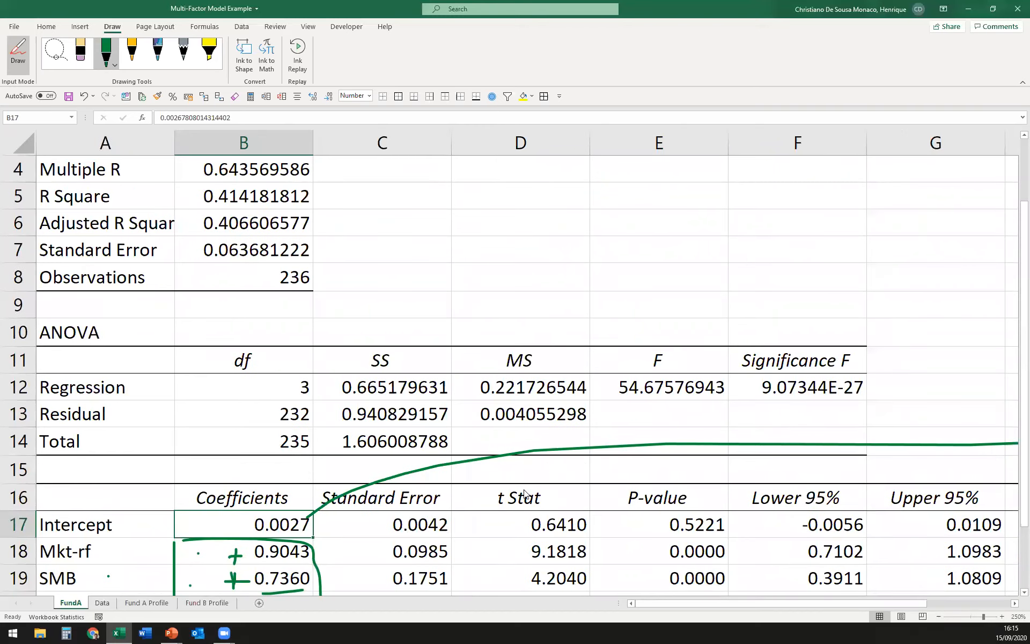
# - Complete the green plus sign beside the HML coefficient, handwrite "value" below the HML label and underline the HML coefficient
pyautogui.click(28, 62)
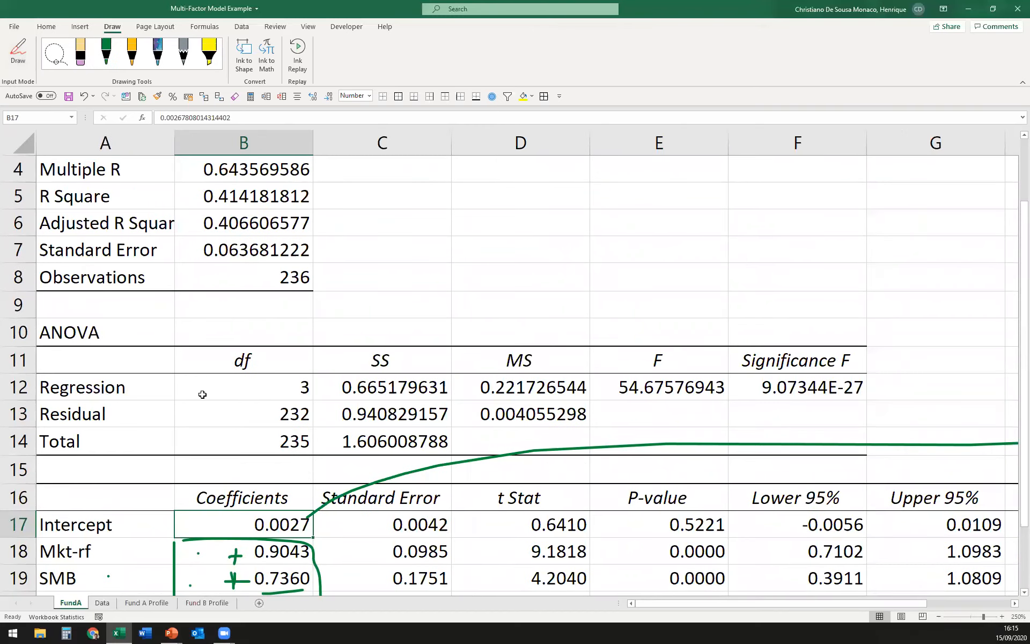
pyautogui.scroll(-3, 248, 455)
pyautogui.scroll(-3, 251, 458)
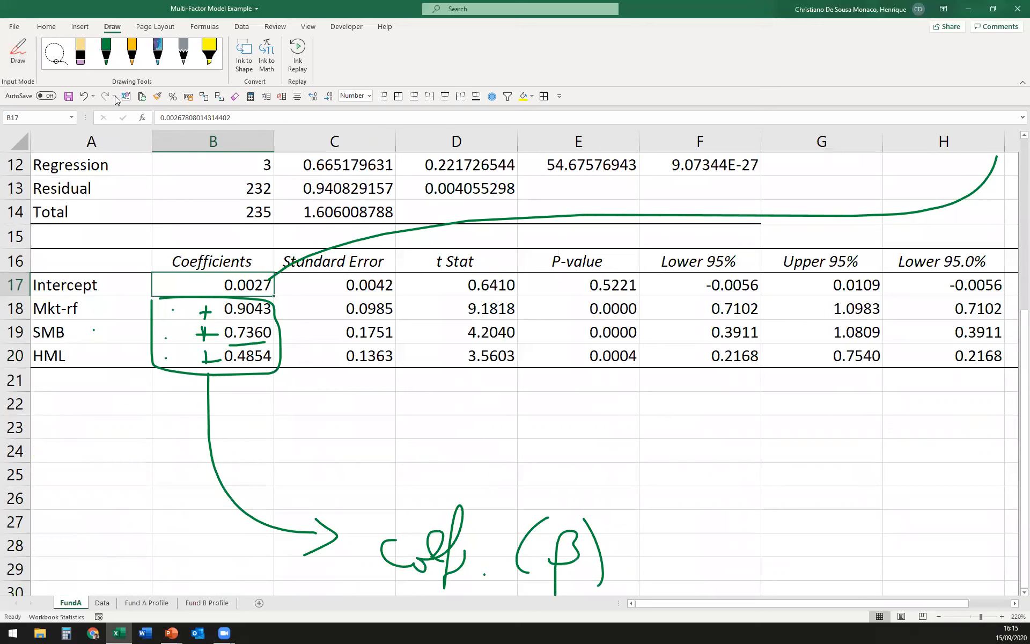
pyautogui.click(107, 57)
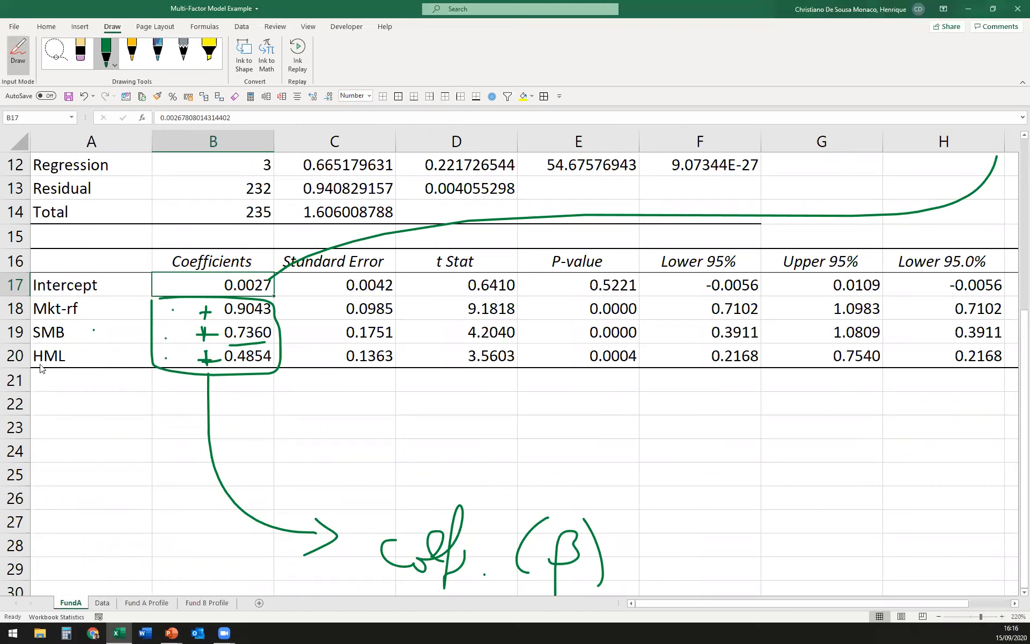
pyautogui.moveTo(38, 365); pyautogui.dragTo(44, 383)
pyautogui.moveTo(47, 393); pyautogui.dragTo(94, 407)
pyautogui.moveTo(227, 364); pyautogui.dragTo(257, 362)
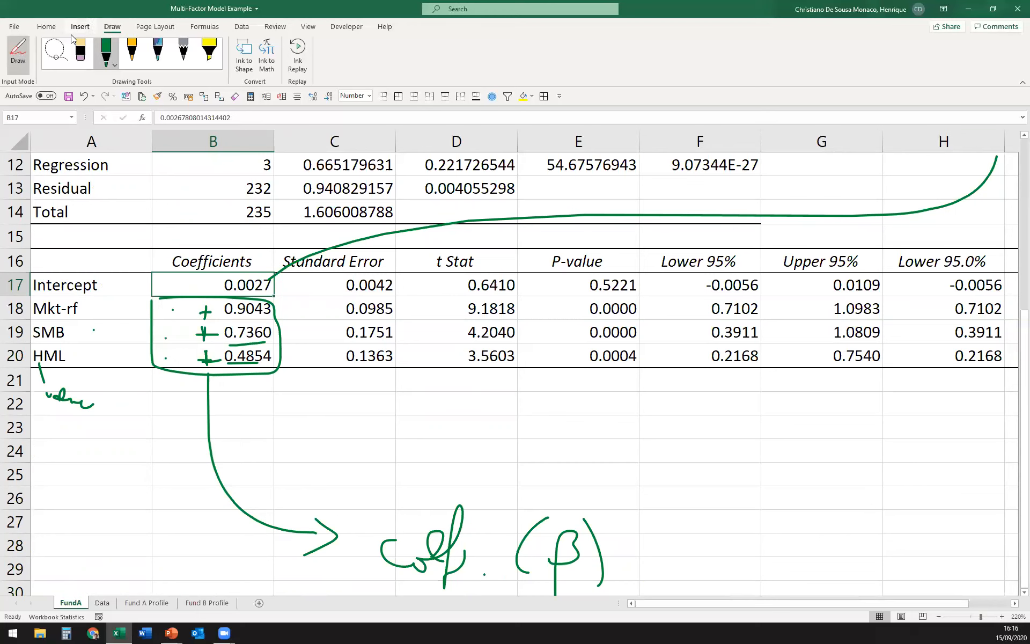
pyautogui.click(19, 53)
# - Change the pen to red ink and outline the P-value heading in the FundA coefficient table
pyautogui.scroll(-2, 236, 465)
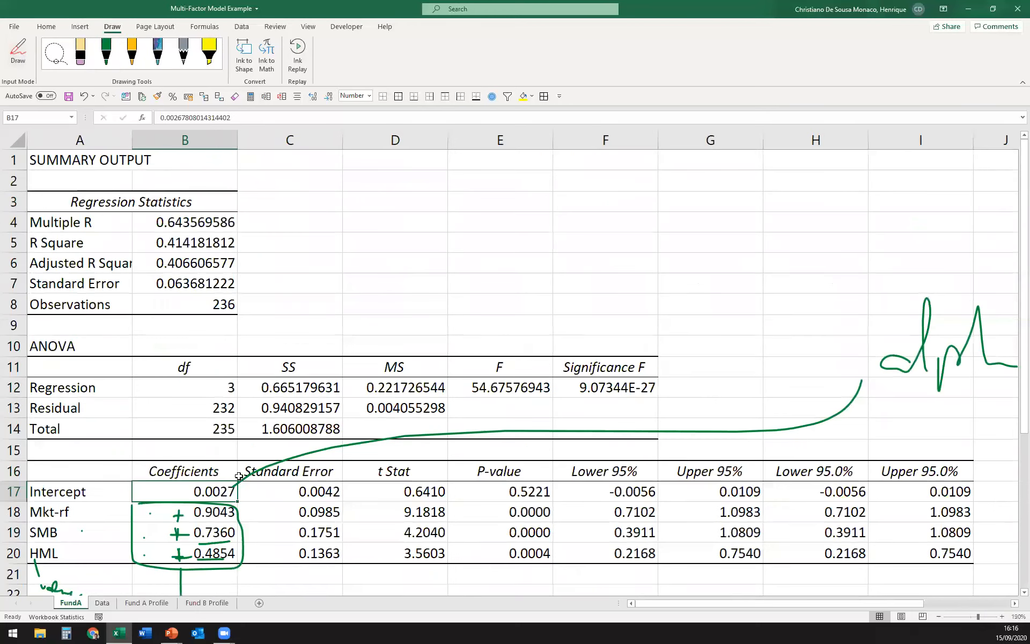
pyautogui.scroll(-1, 235, 465)
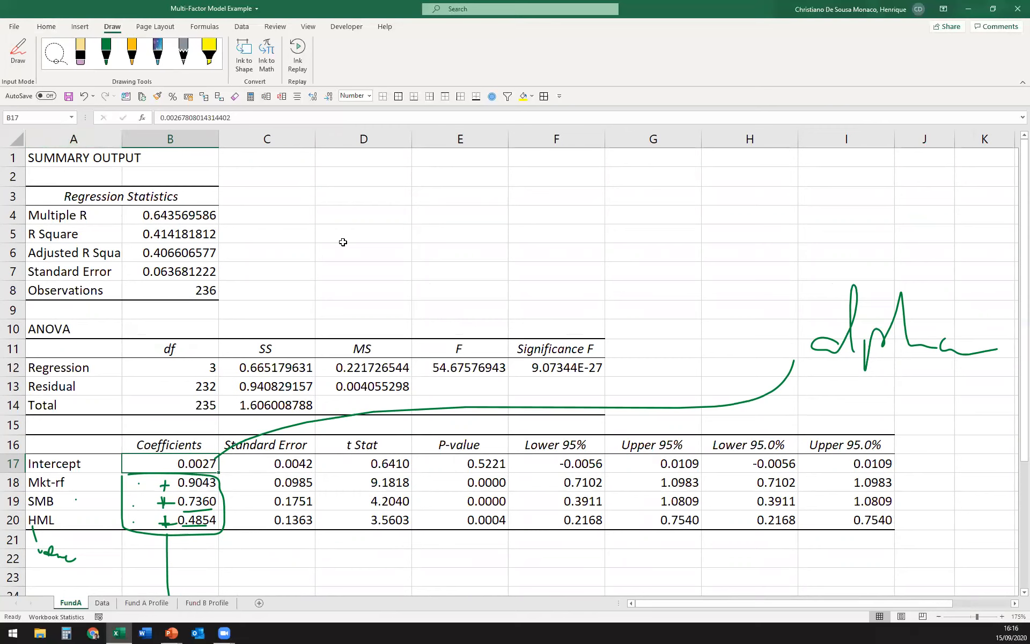
pyautogui.click(114, 64)
pyautogui.click(115, 65)
pyautogui.moveTo(423, 430)
pyautogui.mouseDown()
pyautogui.moveTo(482, 455)
pyautogui.moveTo(423, 428)
pyautogui.mouseUp()
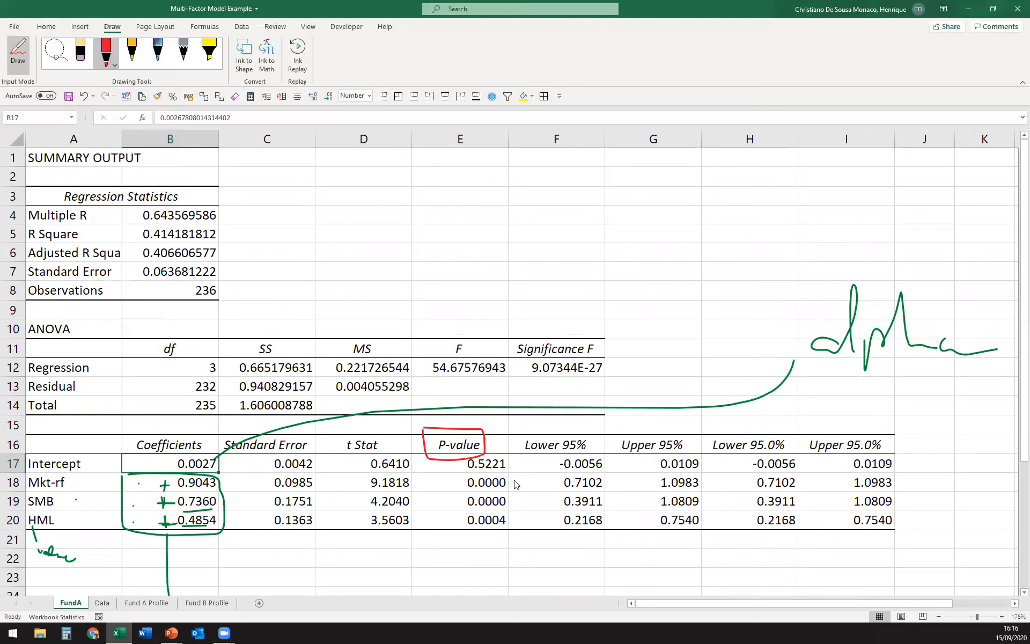
# - Draw a red line from the Intercept p-value to a handwritten "a > 0.1 0.05" note and bracket the three factor p-values
pyautogui.moveTo(506, 463)
pyautogui.mouseDown()
pyautogui.moveTo(607, 281)
pyautogui.moveTo(651, 251)
pyautogui.moveTo(648, 272)
pyautogui.moveTo(680, 249)
pyautogui.moveTo(701, 262)
pyautogui.moveTo(680, 274)
pyautogui.moveTo(714, 290)
pyautogui.moveTo(726, 274)
pyautogui.mouseUp()
pyautogui.click(691, 261)
pyautogui.click(690, 294)
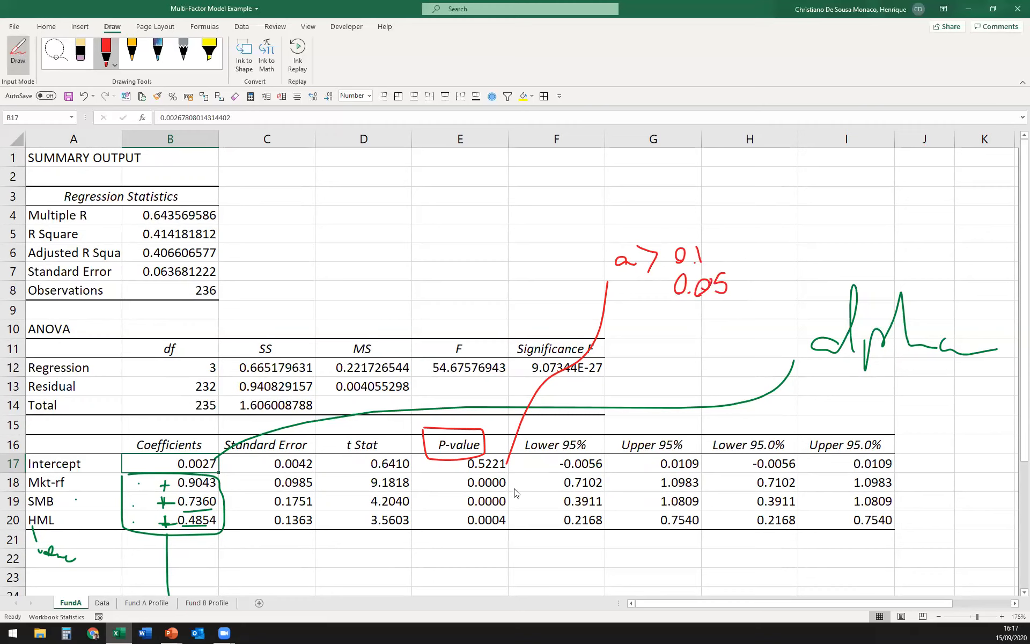
pyautogui.moveTo(508, 476)
pyautogui.mouseDown()
pyautogui.moveTo(518, 512)
pyautogui.moveTo(510, 552)
pyautogui.mouseUp()
pyautogui.click(25, 64)
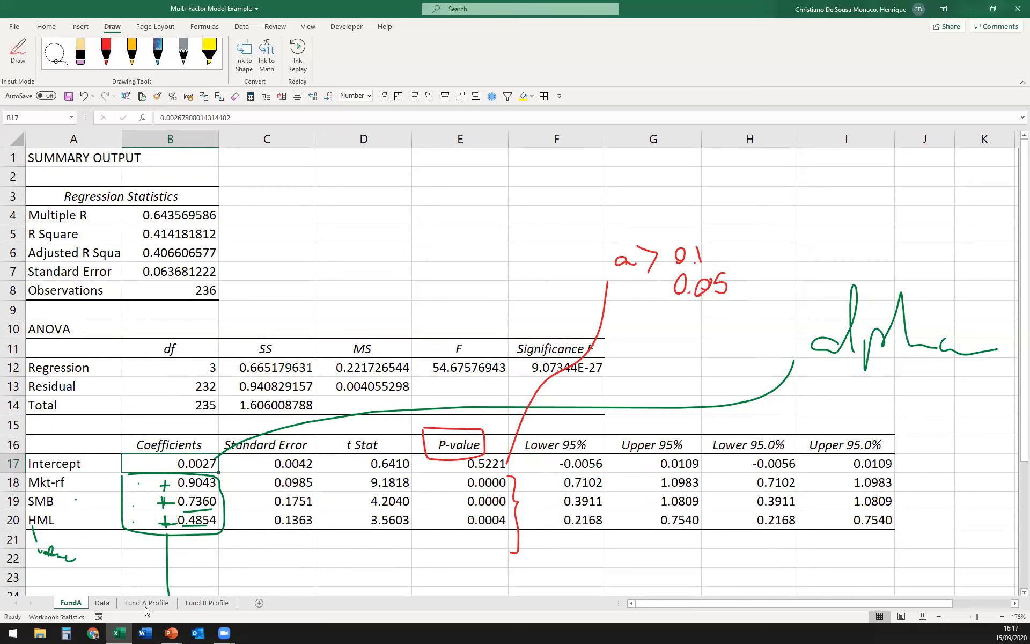
# - Start a Regression analysis on the Data sheet with Fund B's excess returns, $H$14:$H$250, as the Y range
pyautogui.click(102, 602)
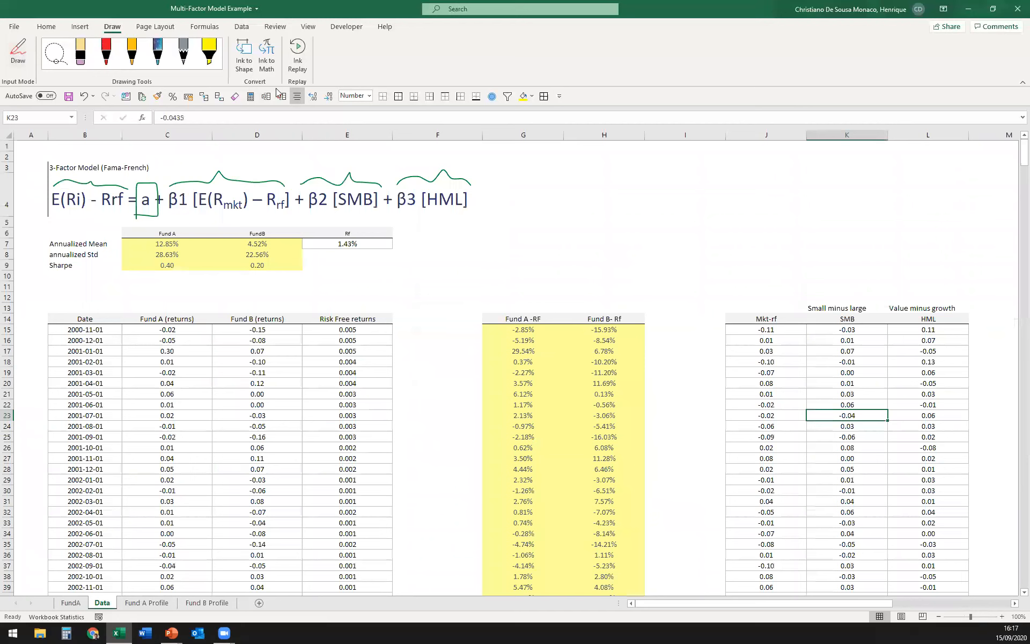
pyautogui.click(46, 26)
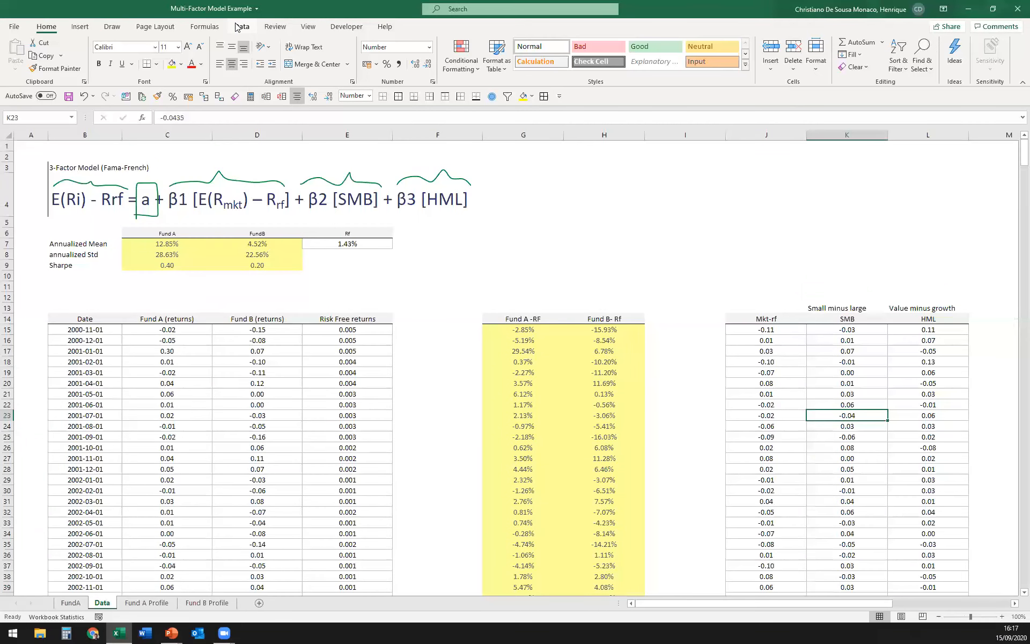
pyautogui.click(241, 27)
pyautogui.click(949, 43)
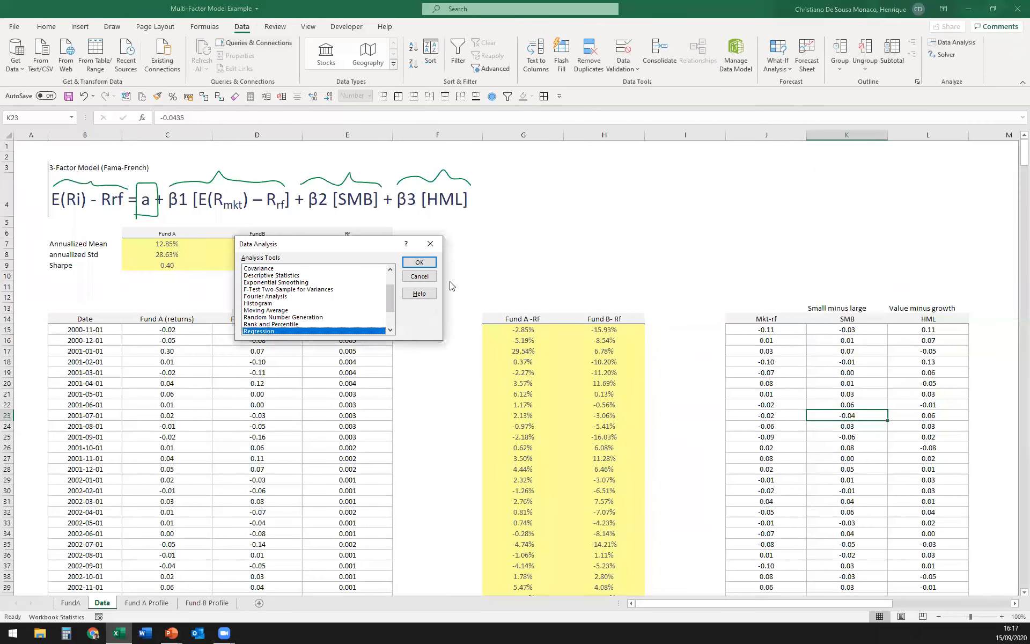
pyautogui.click(418, 262)
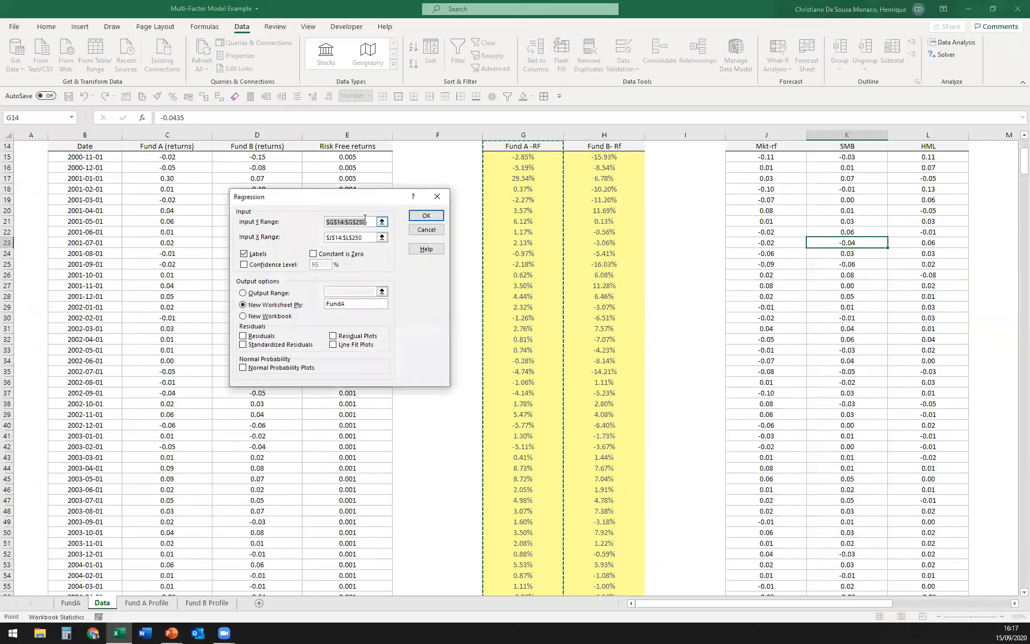
pyautogui.moveTo(372, 223); pyautogui.dragTo(321, 226)
pyautogui.press('BackSpace')
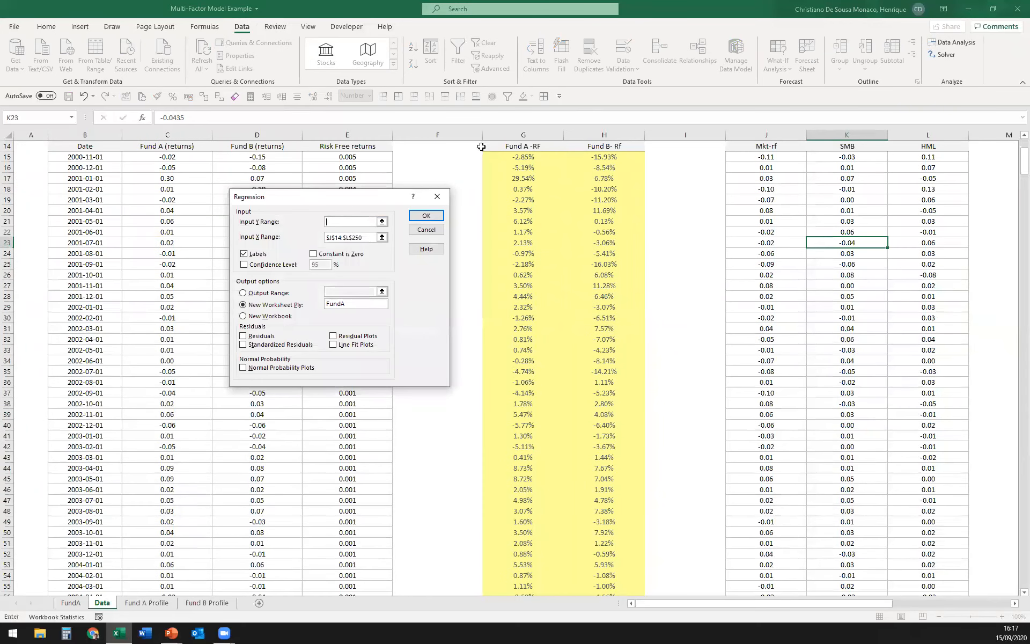
pyautogui.click(582, 147)
pyautogui.hotkey('ctrl', 'shift', 'Down')
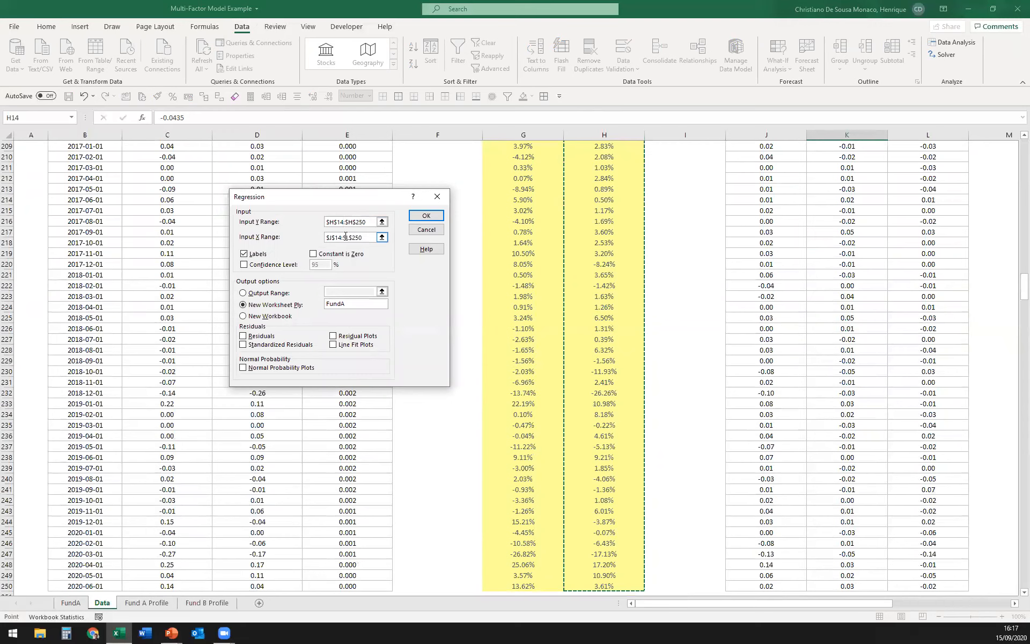
# - Name the regression's new output worksheet FundB and run the analysis
pyautogui.scroll(20, 658, 276)
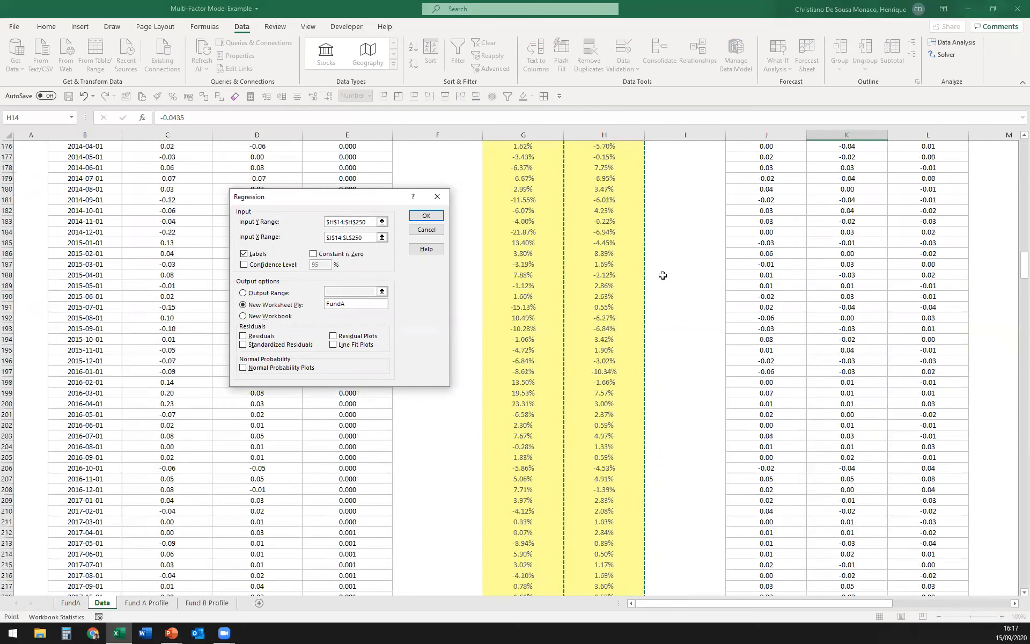
pyautogui.moveTo(1023, 239); pyautogui.dragTo(1024, 151)
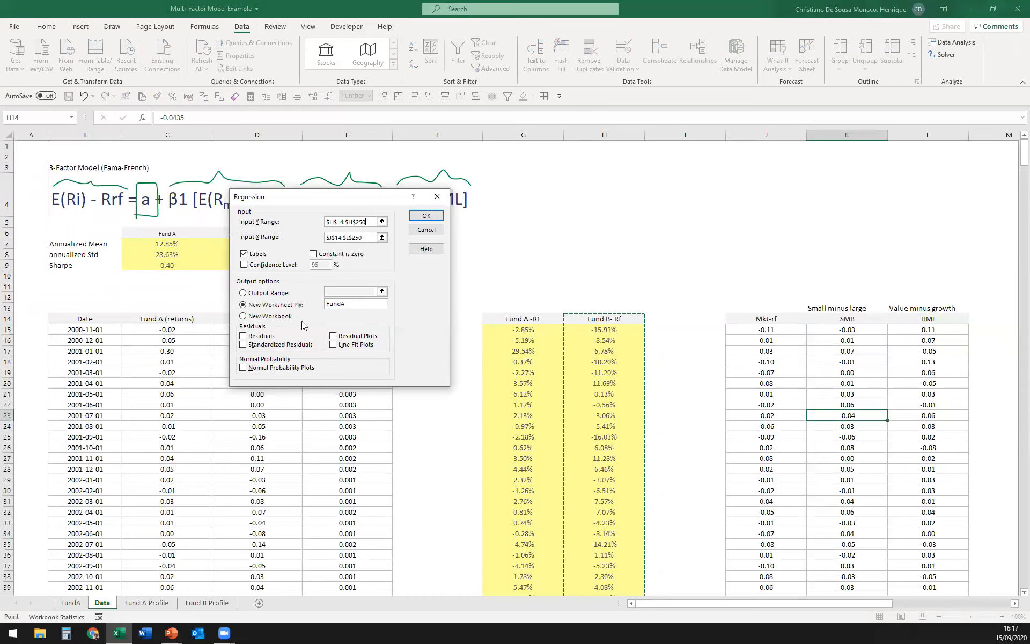
pyautogui.click(352, 306)
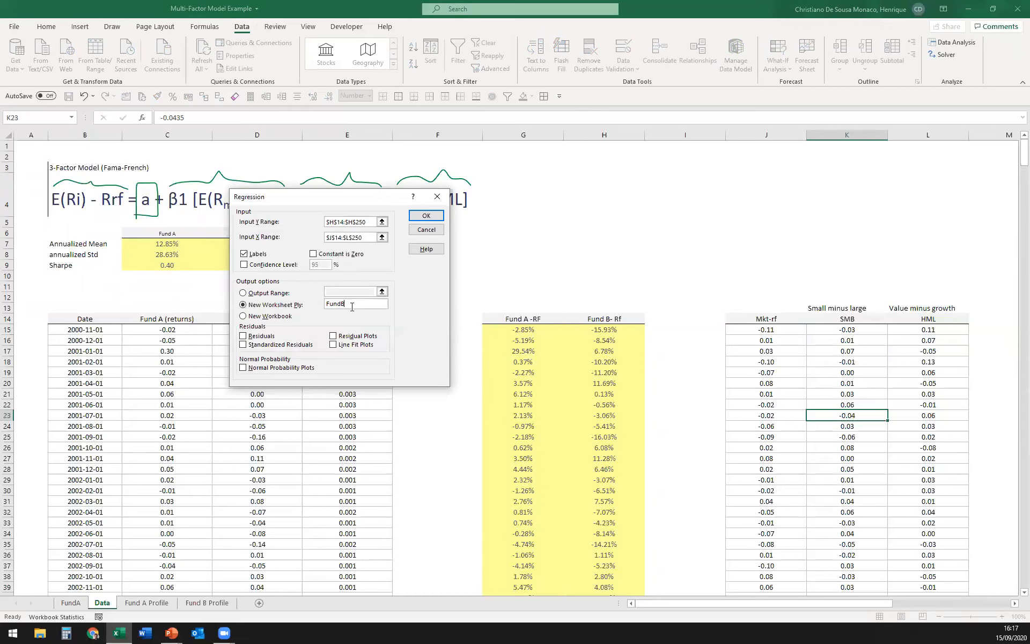
pyautogui.click(429, 216)
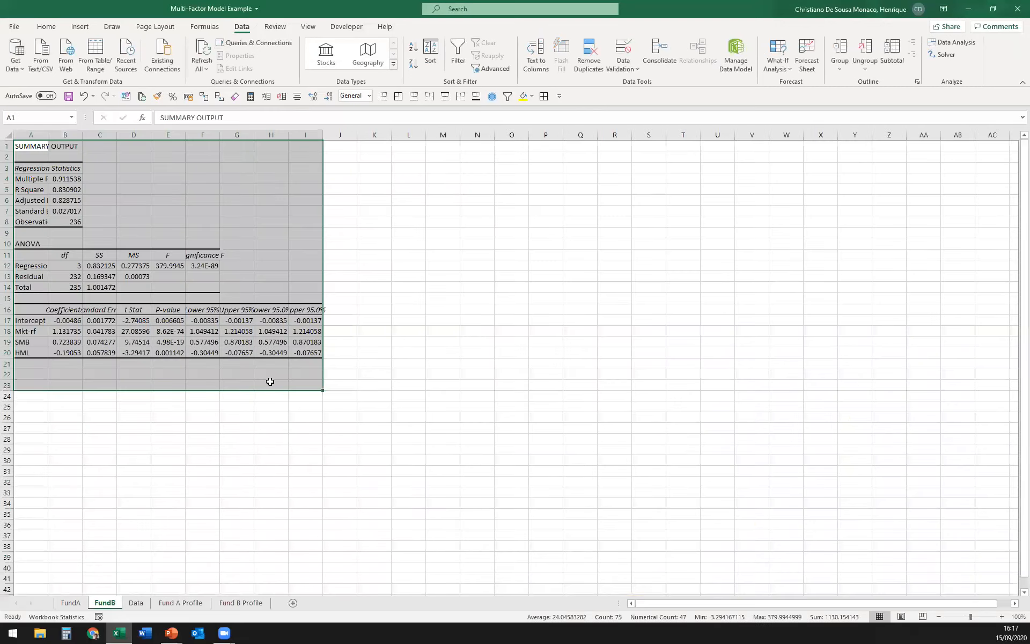
# - Format the FundB coefficient values in B17:I20 as Number with four decimals and widen columns A to I to fit
pyautogui.moveTo(65, 320); pyautogui.dragTo(308, 351)
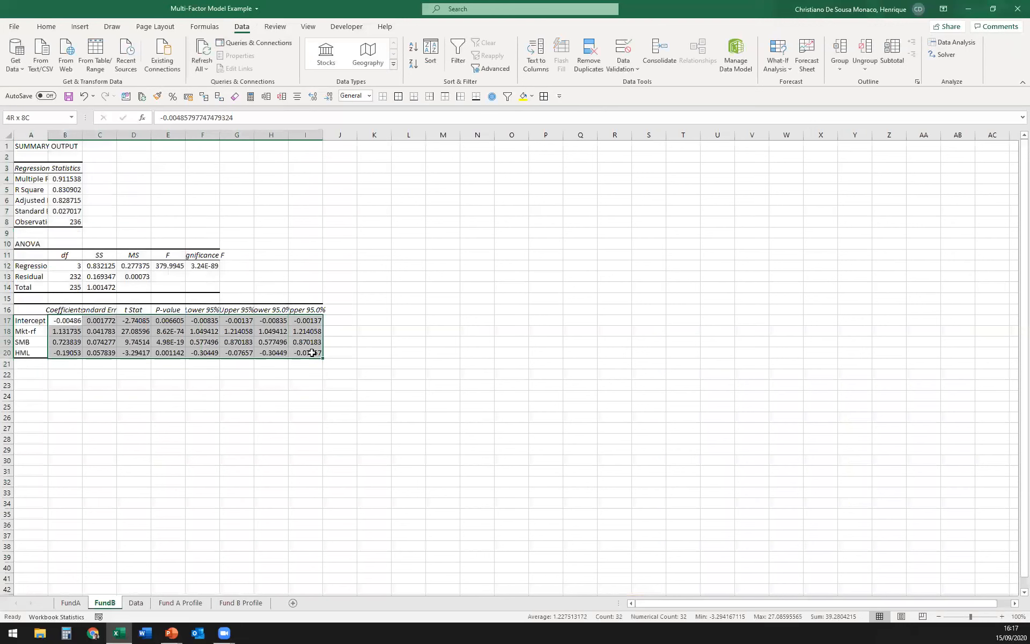
pyautogui.click(368, 101)
pyautogui.click(362, 141)
pyautogui.click(313, 96)
pyautogui.click(313, 96)
pyautogui.scroll(3, 256, 255)
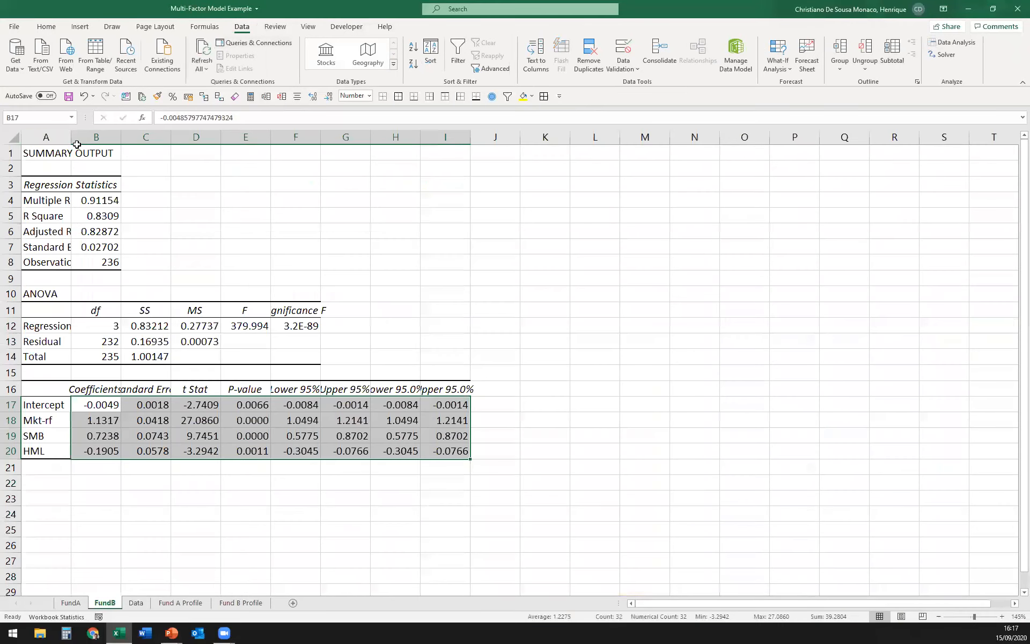
pyautogui.moveTo(46, 137); pyautogui.dragTo(498, 137)
# - Outline FundB's Intercept coefficient in green ink and draw a line from it to a handwritten "alpha"
pyautogui.click(112, 27)
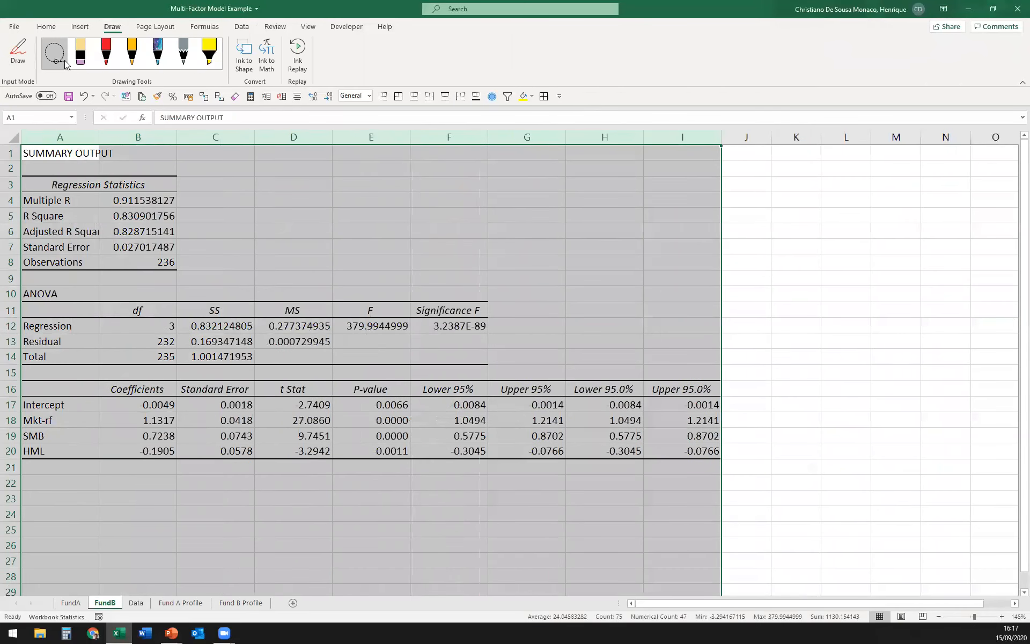
pyautogui.click(114, 66)
pyautogui.click(142, 237)
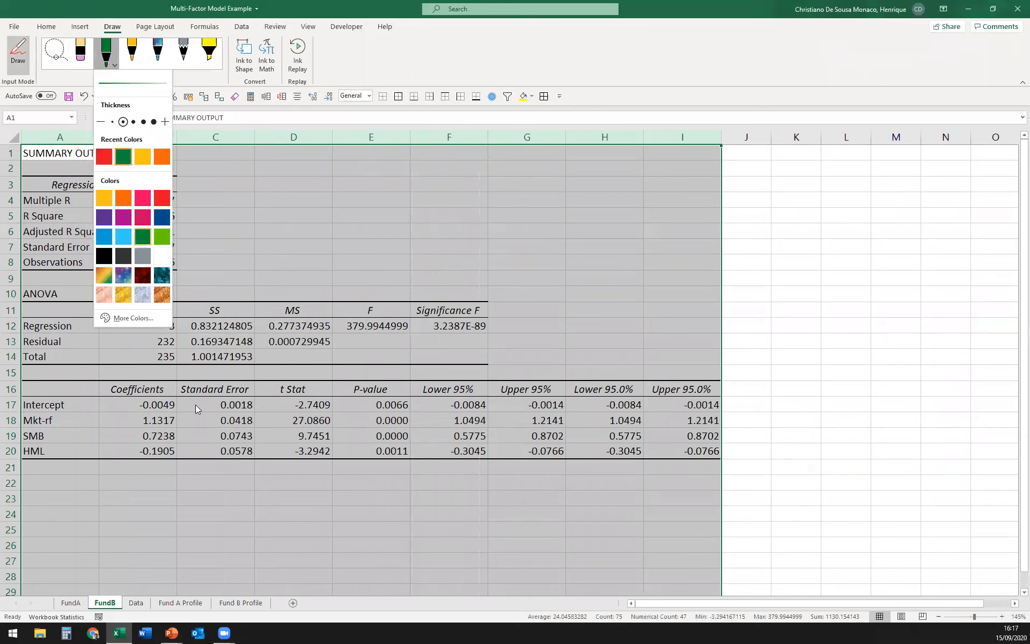
pyautogui.click(182, 496)
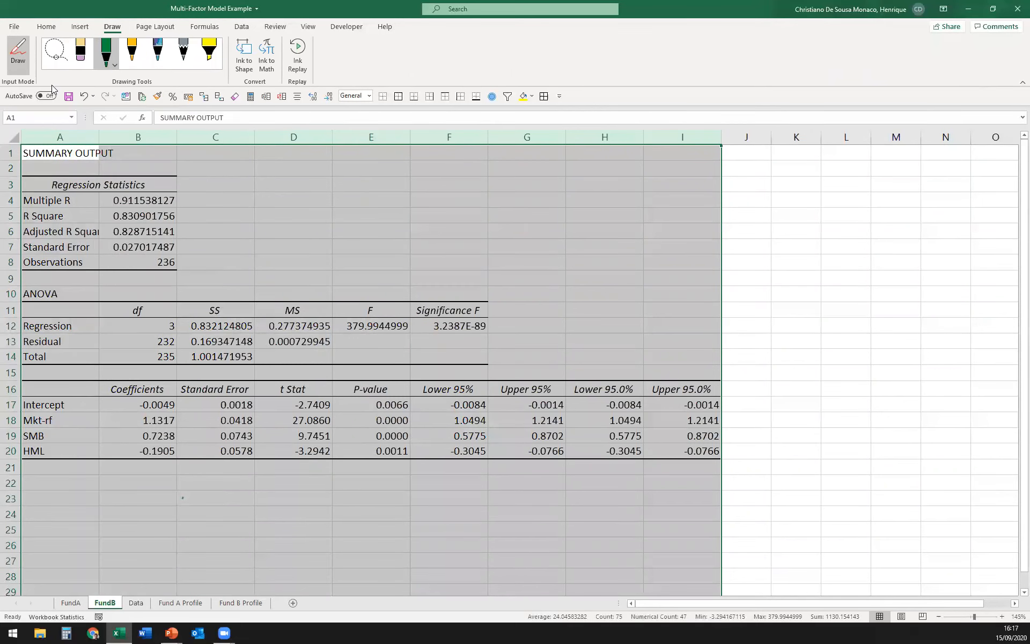
pyautogui.click(19, 55)
pyautogui.click(92, 178)
pyautogui.click(106, 56)
pyautogui.moveTo(133, 396)
pyautogui.mouseDown()
pyautogui.moveTo(160, 427)
pyautogui.moveTo(124, 389)
pyautogui.moveTo(164, 394)
pyautogui.moveTo(310, 245)
pyautogui.moveTo(381, 214)
pyautogui.moveTo(398, 251)
pyautogui.mouseUp()
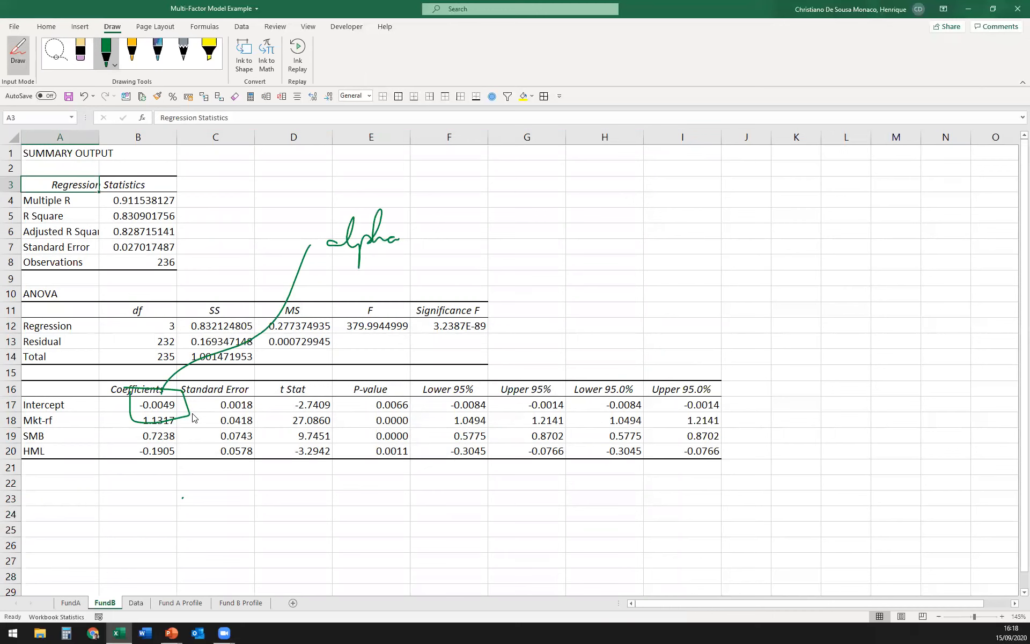
# - Underline Fund B's annualized mean on the Data sheet in green ink and return to the FundB sheet
pyautogui.click(137, 603)
pyautogui.moveTo(250, 248); pyautogui.dragTo(266, 247)
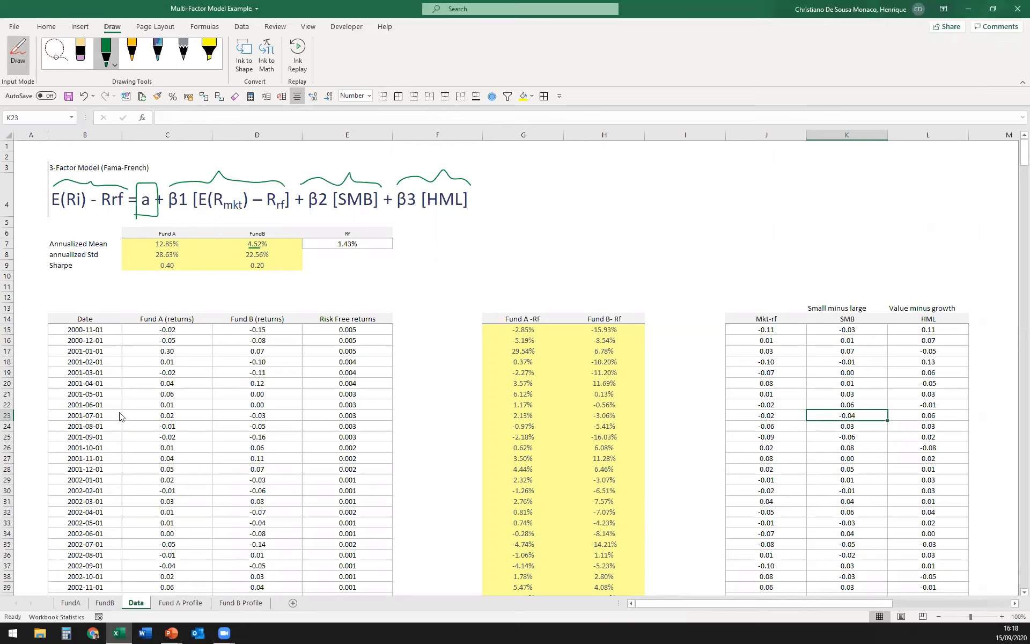
pyautogui.click(105, 602)
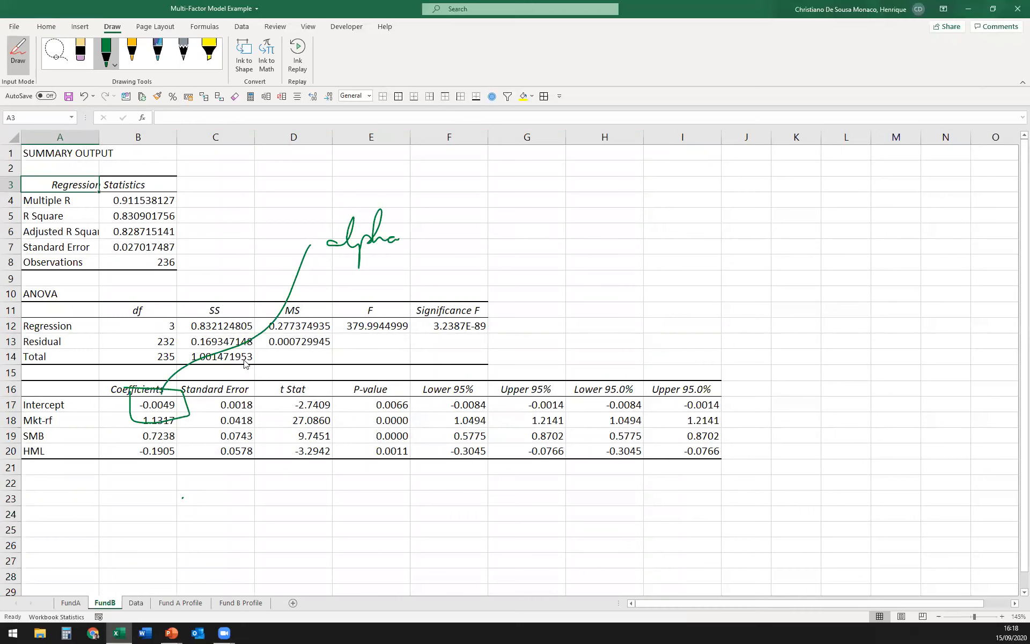
# - Outline the Intercept p-value and the three factor coefficients in green ink, and erase the outline around the Intercept coefficient
pyautogui.moveTo(369, 402)
pyautogui.mouseDown()
pyautogui.moveTo(418, 414)
pyautogui.moveTo(368, 397)
pyautogui.mouseUp()
pyautogui.moveTo(126, 416)
pyautogui.mouseDown()
pyautogui.moveTo(174, 462)
pyautogui.moveTo(181, 414)
pyautogui.moveTo(132, 409)
pyautogui.mouseUp()
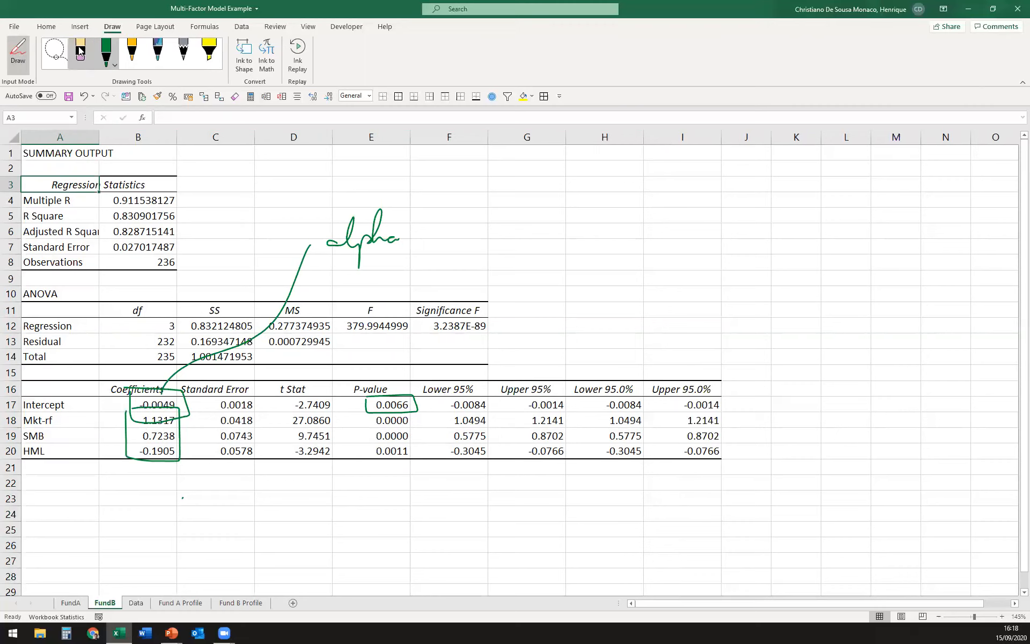
pyautogui.click(81, 53)
pyautogui.click(187, 406)
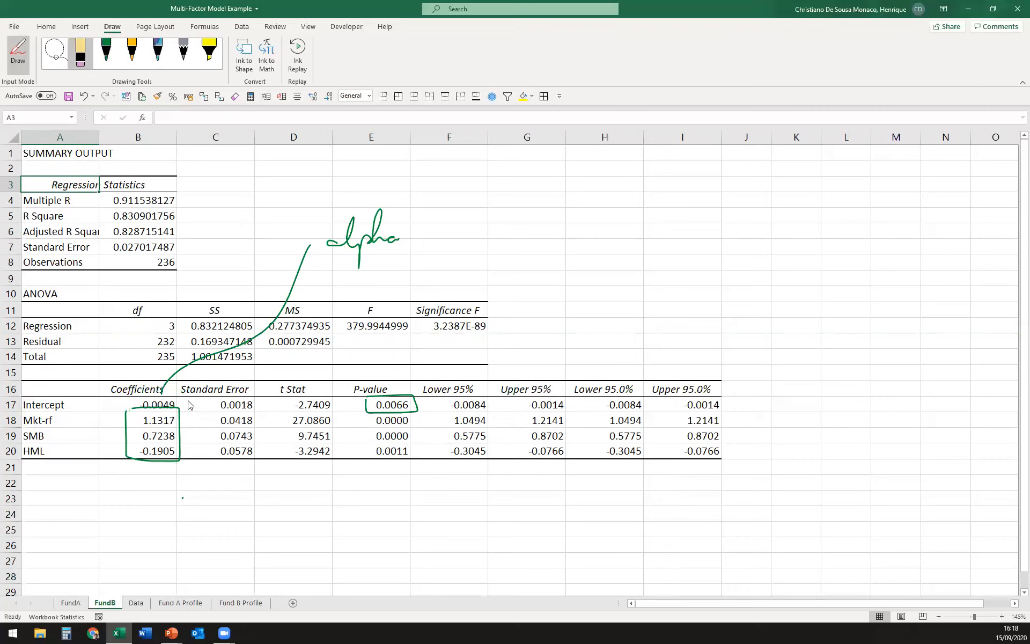
# - Mark the Intercept coefficient with a green line and draw a plus sign beside SMB's coefficient and a minus sign beside HML's
pyautogui.click(106, 51)
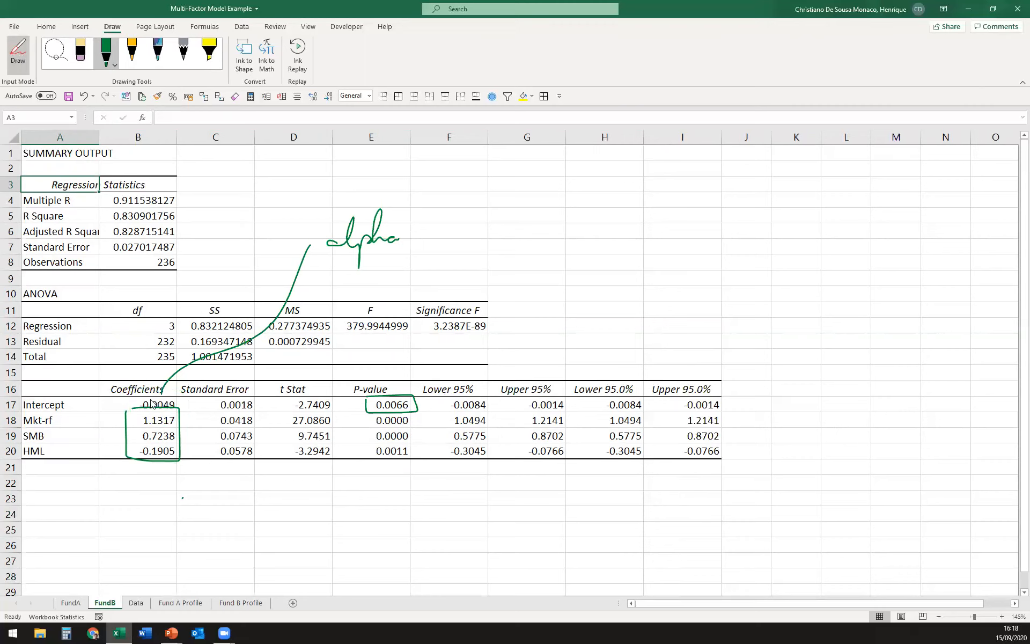
pyautogui.moveTo(151, 397); pyautogui.dragTo(171, 398)
pyautogui.moveTo(115, 437); pyautogui.dragTo(122, 433)
pyautogui.moveTo(108, 452); pyautogui.dragTo(121, 451)
# - Handwrite "Value" with an arrow to "growth" below the coefficient table, add lines above and below "growth", and cross out "Value"
pyautogui.moveTo(47, 478)
pyautogui.mouseDown()
pyautogui.moveTo(97, 521)
pyautogui.moveTo(160, 511)
pyautogui.moveTo(221, 521)
pyautogui.moveTo(245, 489)
pyautogui.moveTo(180, 539)
pyautogui.mouseUp()
pyautogui.moveTo(219, 485); pyautogui.dragTo(156, 499)
pyautogui.moveTo(37, 489); pyautogui.dragTo(93, 512)
pyautogui.moveTo(43, 485); pyautogui.dragTo(94, 509)
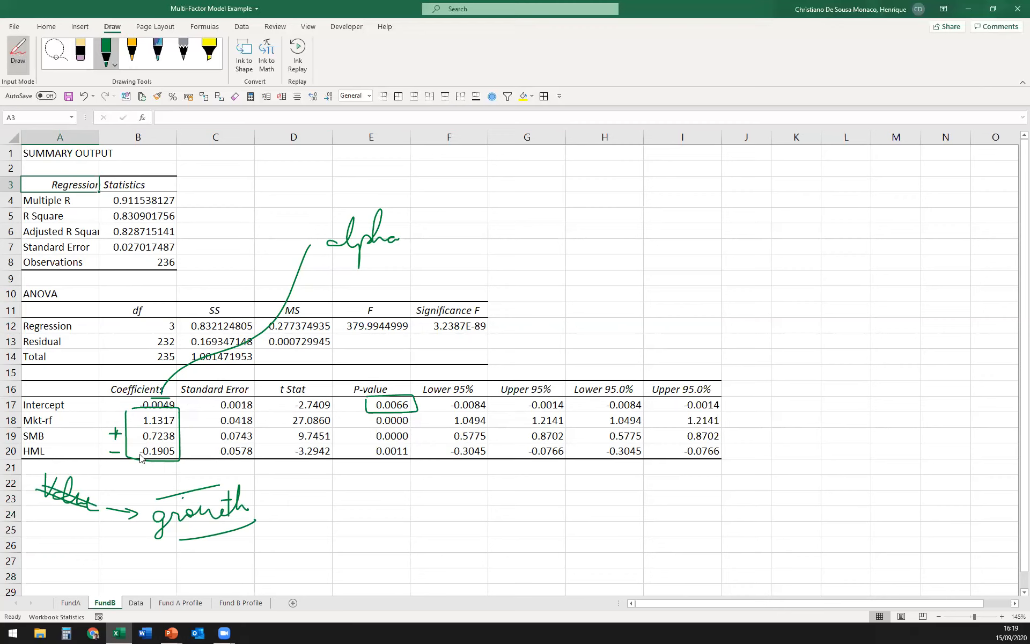
# - Draw green lines beside the SMB and HML labels and bracket the factor p-values with a handwritten "p < 0.5" note
pyautogui.moveTo(53, 437); pyautogui.dragTo(82, 438)
pyautogui.moveTo(55, 454); pyautogui.dragTo(95, 455)
pyautogui.moveTo(404, 413)
pyautogui.mouseDown()
pyautogui.moveTo(402, 482)
pyautogui.moveTo(423, 504)
pyautogui.moveTo(460, 502)
pyautogui.moveTo(479, 515)
pyautogui.mouseUp()
pyautogui.click(473, 511)
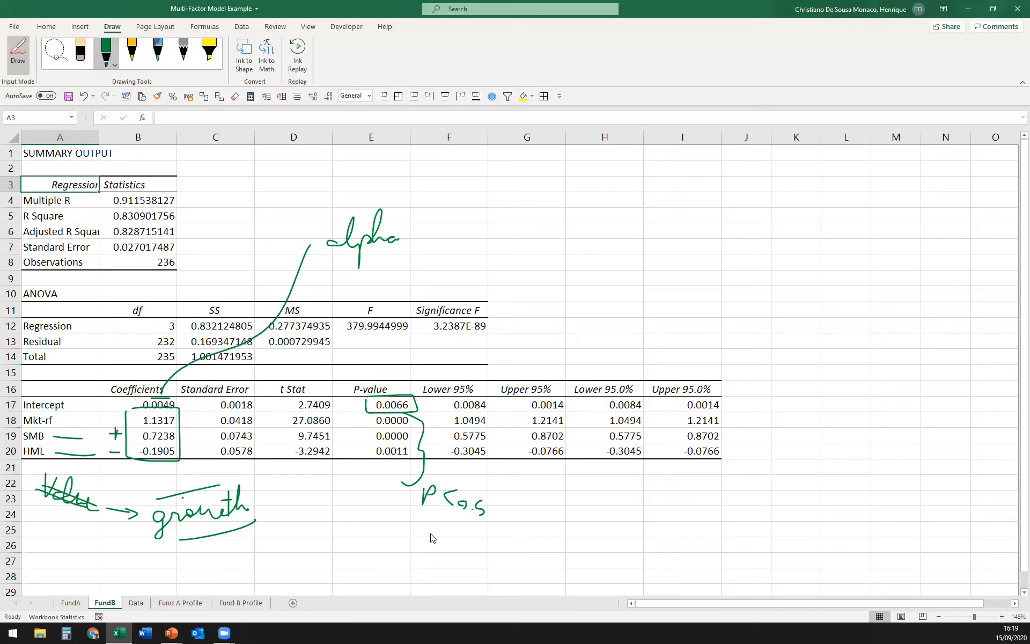
pyautogui.click(12, 48)
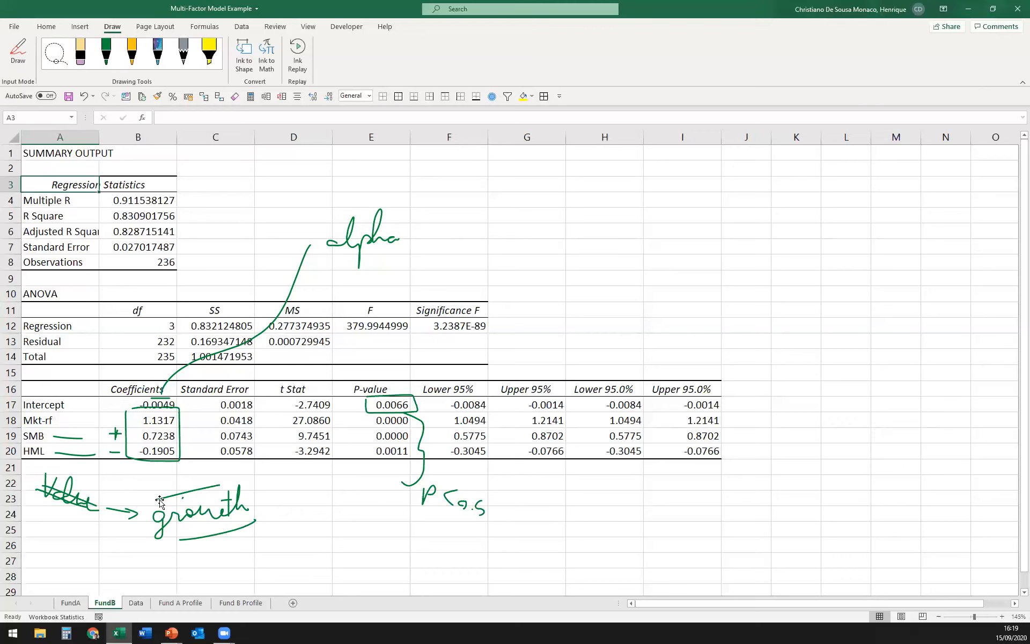
# - Change the pen's ink color to red and underline the Small Value category on the Fund A Profile sheet
pyautogui.click(166, 604)
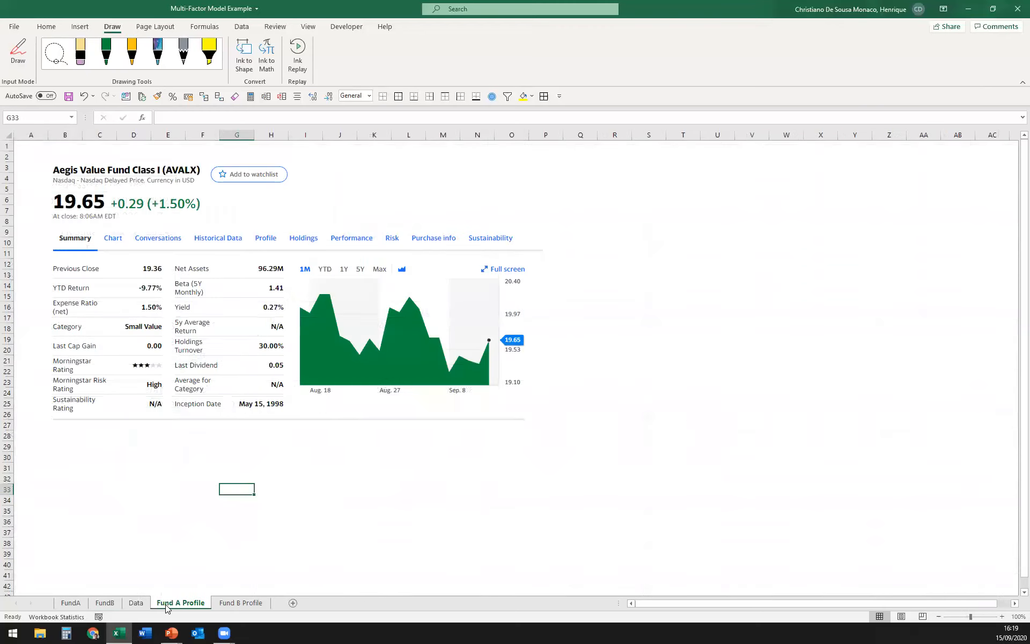
pyautogui.click(107, 67)
pyautogui.click(109, 66)
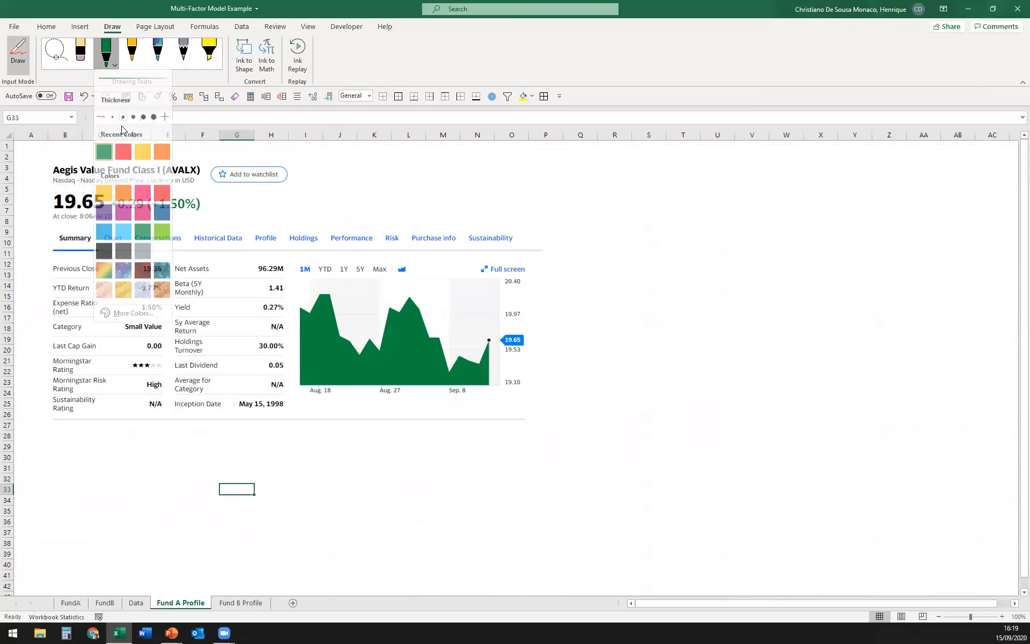
pyautogui.click(125, 163)
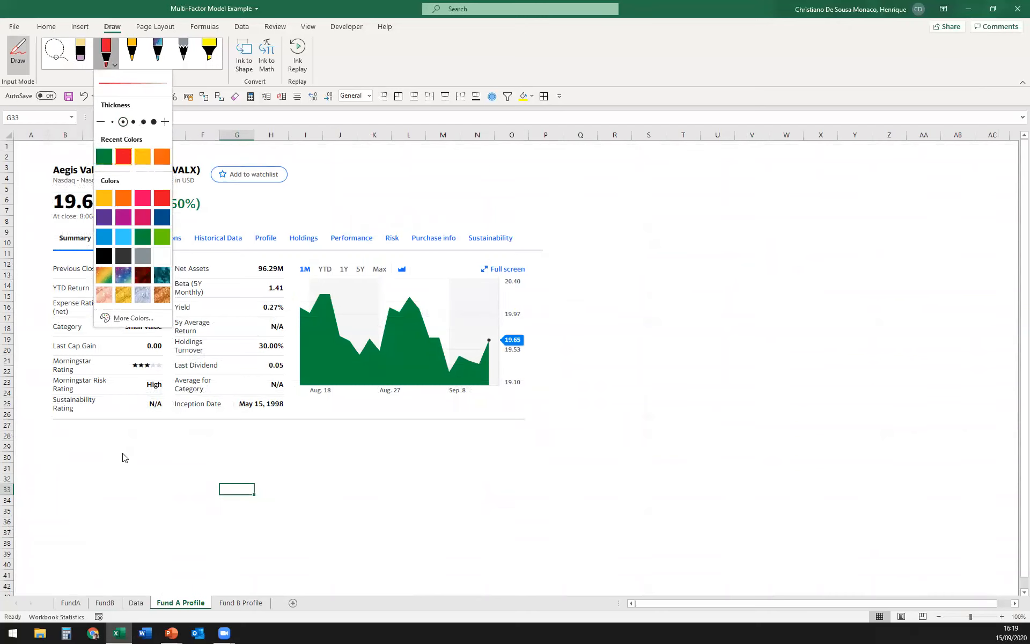
pyautogui.click(103, 56)
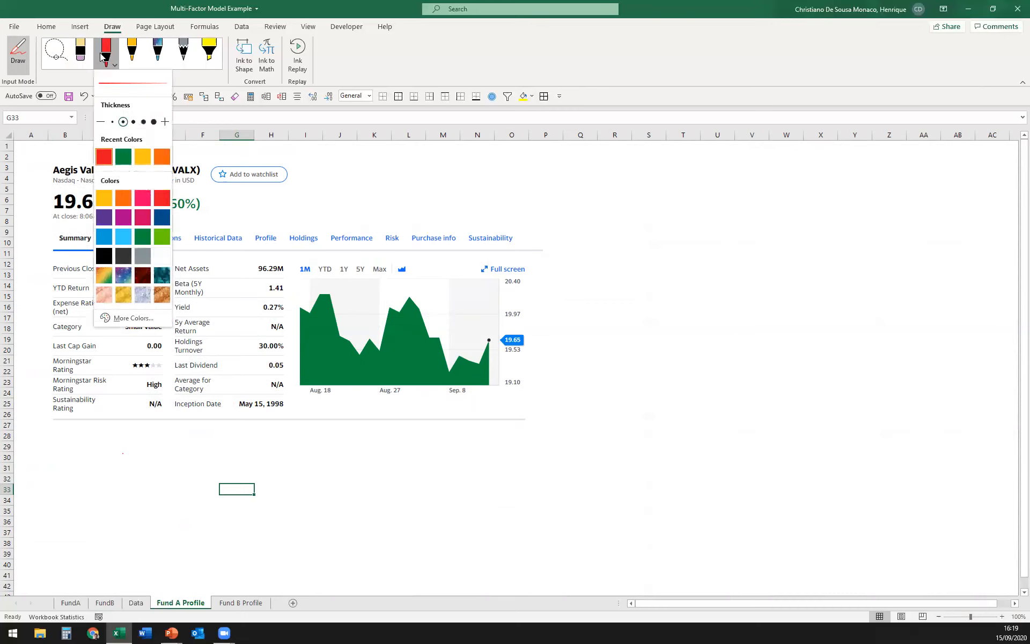
pyautogui.click(103, 56)
pyautogui.moveTo(122, 333); pyautogui.dragTo(171, 332)
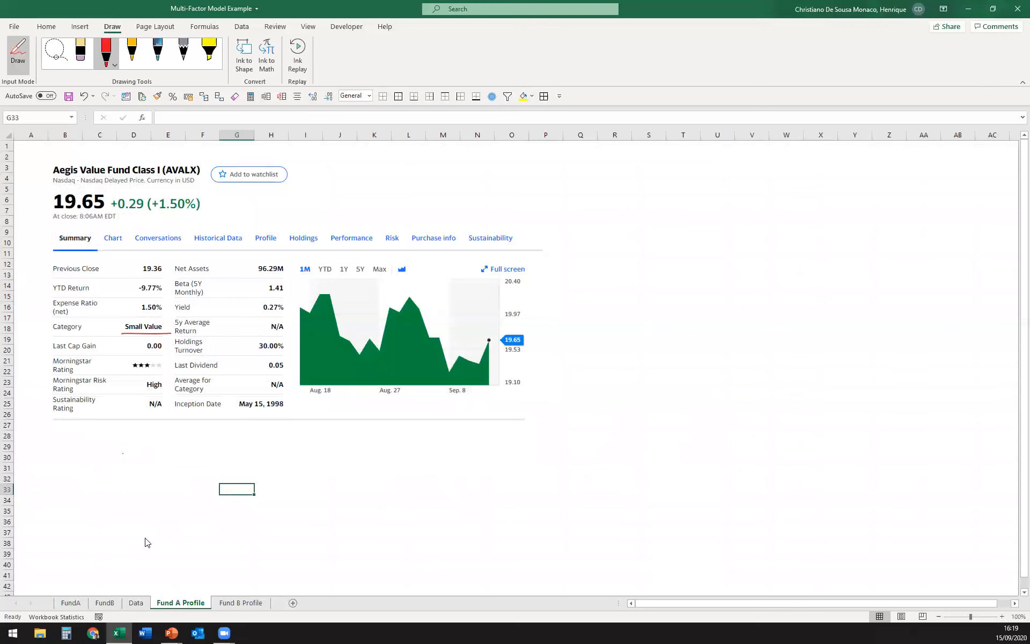
# - Mark the SMB and HML rows in red ink on the FundA regression output, and return to the Fund A Profile sheet
pyautogui.click(74, 603)
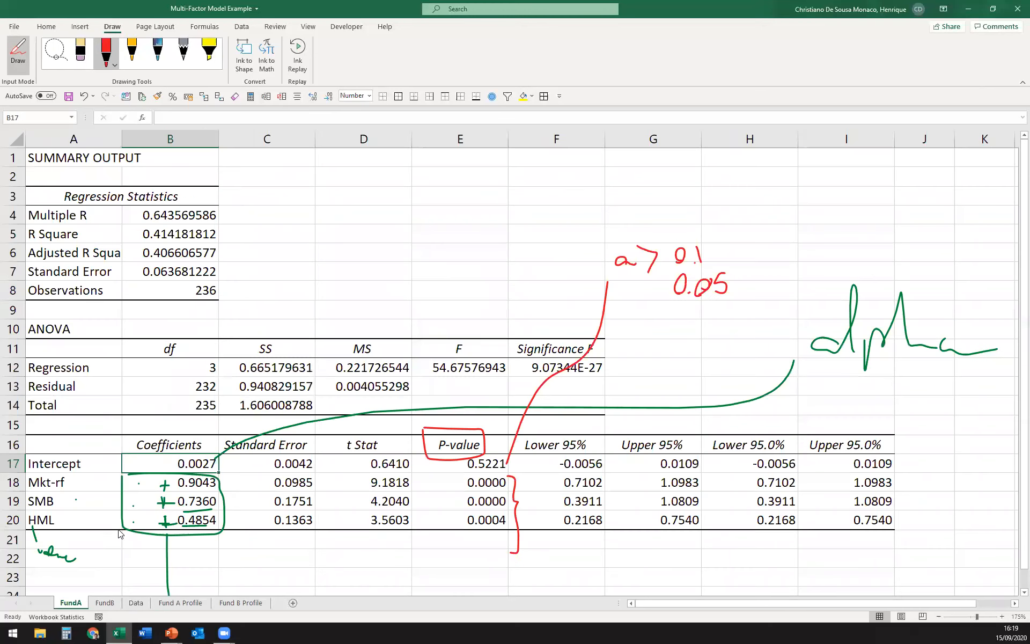
pyautogui.moveTo(66, 501)
pyautogui.mouseDown()
pyautogui.moveTo(108, 501)
pyautogui.moveTo(89, 521)
pyautogui.moveTo(115, 521)
pyautogui.mouseUp()
pyautogui.click(166, 603)
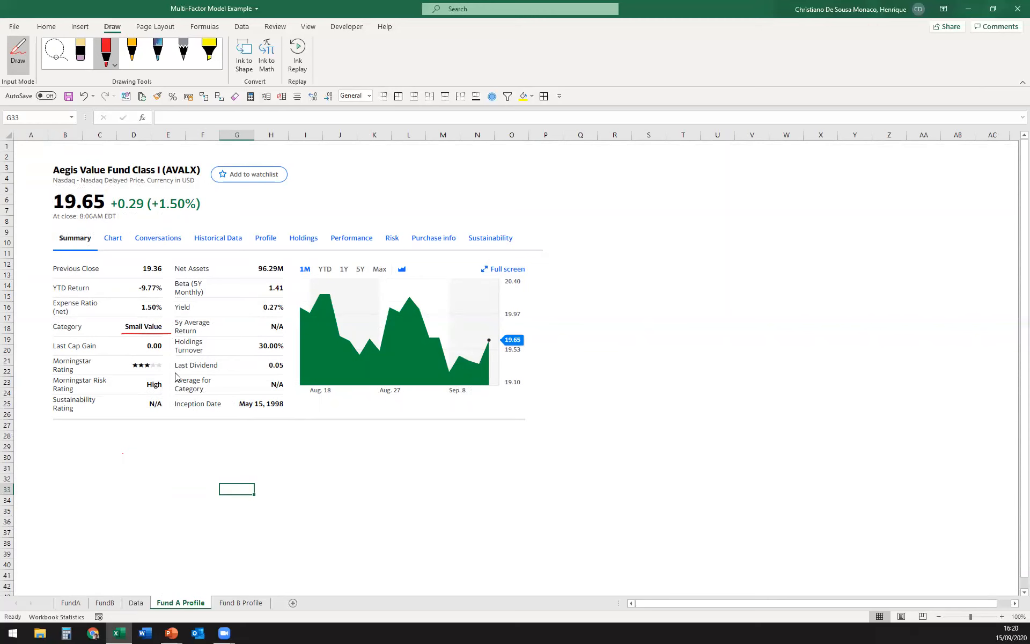
# - Underline the Small Growth category in red on the Fund B Profile sheet and draw red lines beside SMB and HML on the FundB sheet
pyautogui.click(245, 603)
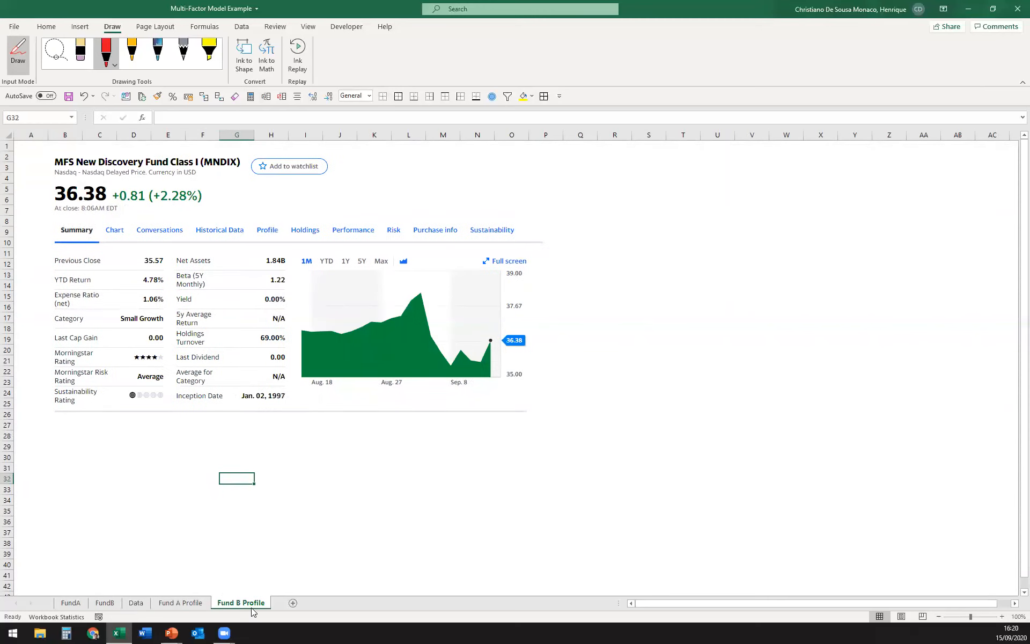
pyautogui.moveTo(125, 321); pyautogui.dragTo(169, 326)
pyautogui.click(105, 603)
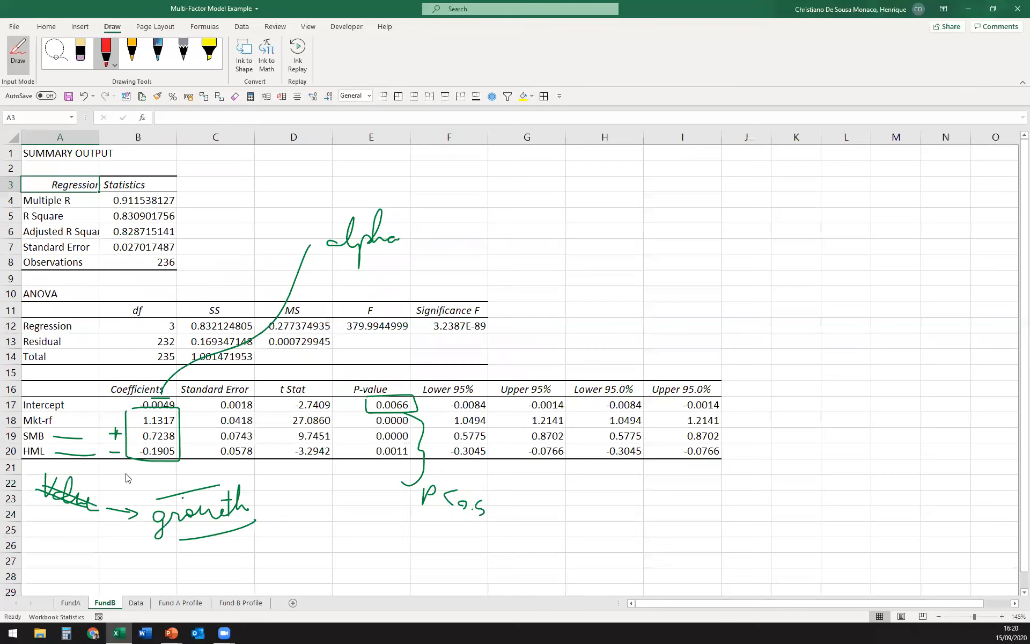
pyautogui.moveTo(55, 437); pyautogui.dragTo(94, 438)
pyautogui.moveTo(56, 455); pyautogui.dragTo(97, 456)
# - Review the category on the Fund B Profile sheet and return to the Data sheet with the three-factor model
pyautogui.click(238, 603)
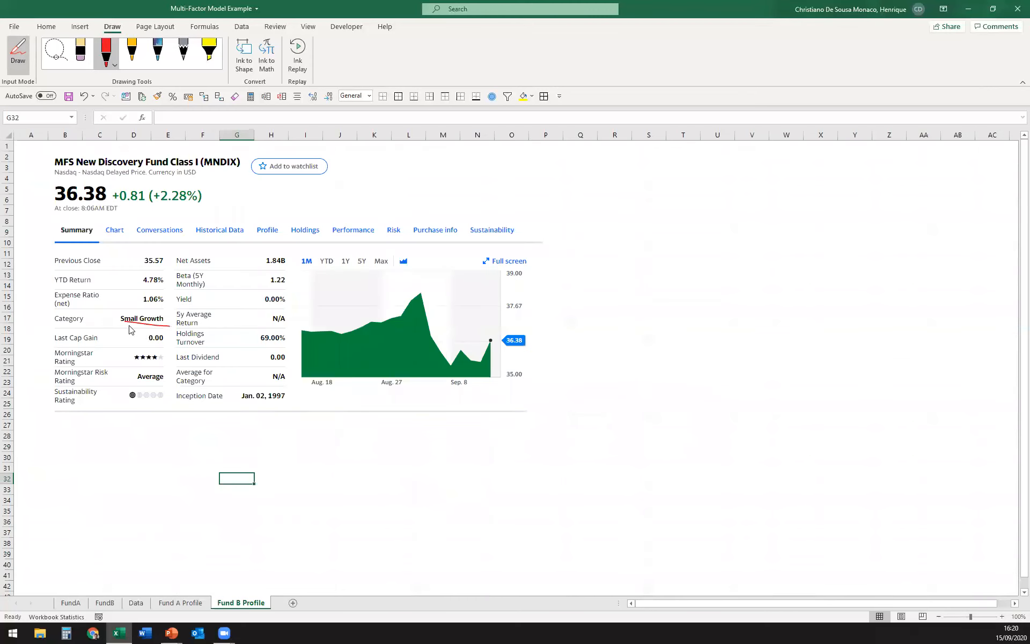
pyautogui.moveTo(115, 313)
pyautogui.mouseDown()
pyautogui.moveTo(170, 325)
pyautogui.moveTo(116, 313)
pyautogui.mouseUp()
pyautogui.click(137, 603)
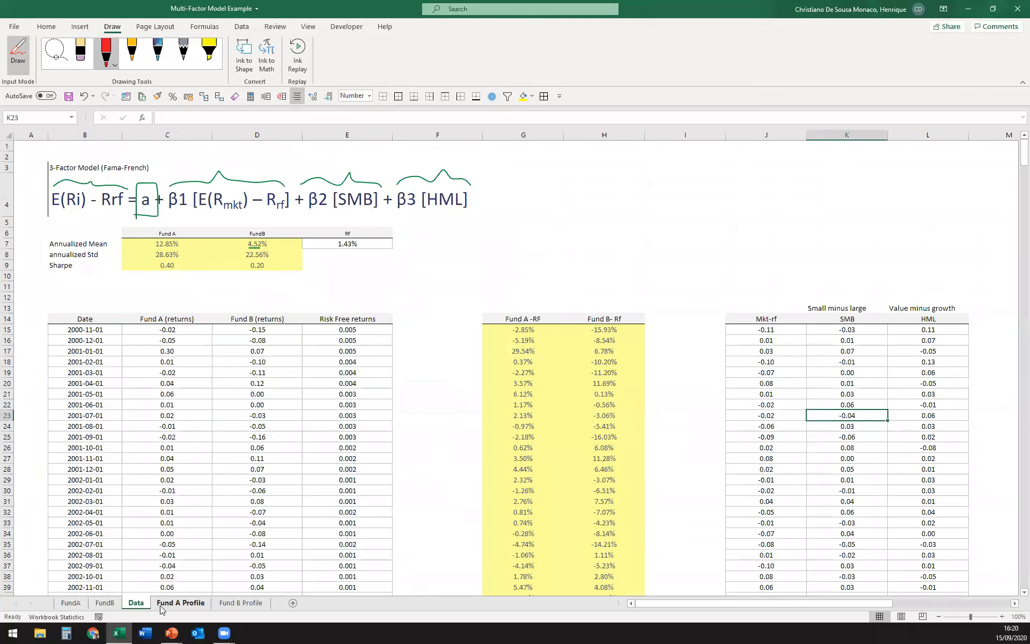